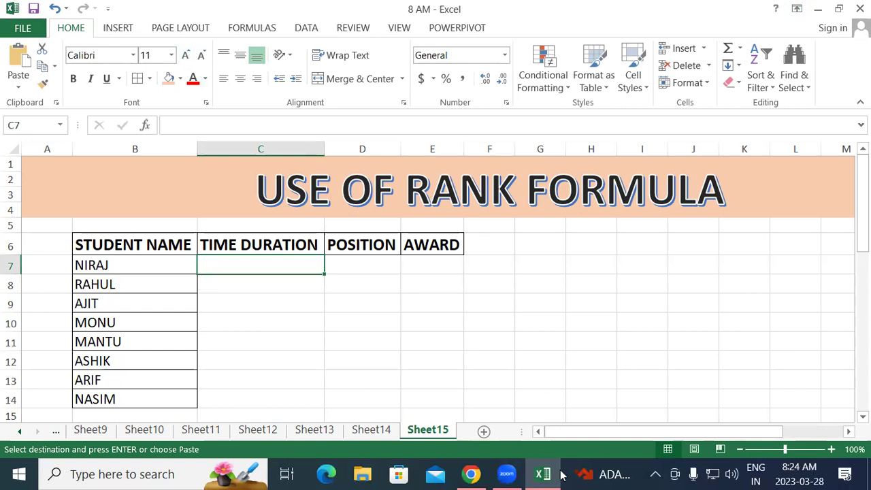
# - Annotate the area beside the table with rising strokes labelled A and falling strokes labelled D, each group underlined
pyautogui.click(602, 432)
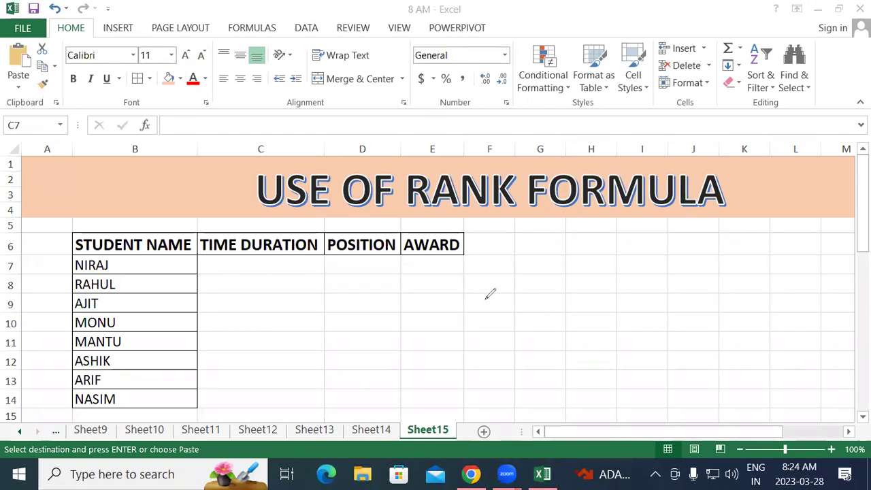
pyautogui.moveTo(486, 298)
pyautogui.mouseDown()
pyautogui.moveTo(486, 308)
pyautogui.moveTo(500, 294)
pyautogui.moveTo(503, 313)
pyautogui.mouseUp()
pyautogui.moveTo(507, 277); pyautogui.dragTo(518, 310)
pyautogui.moveTo(518, 265); pyautogui.dragTo(528, 308)
pyautogui.moveTo(480, 332); pyautogui.dragTo(531, 313)
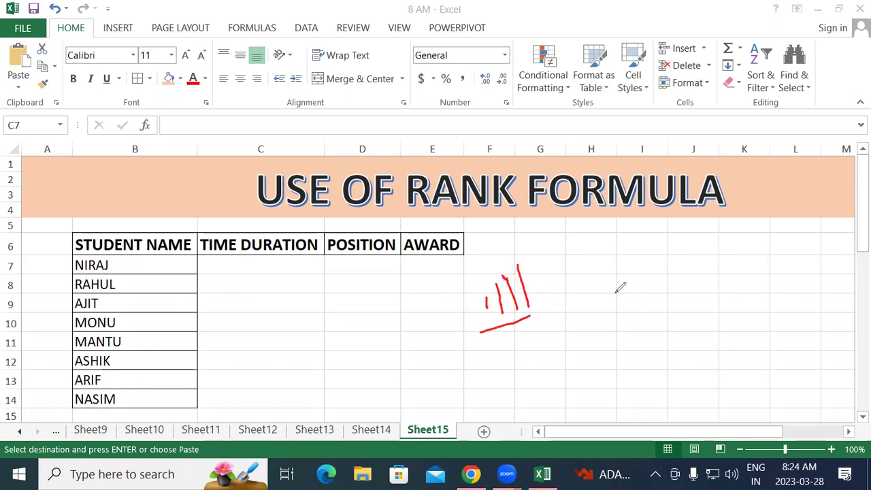
pyautogui.moveTo(617, 264)
pyautogui.mouseDown()
pyautogui.moveTo(630, 303)
pyautogui.moveTo(672, 290)
pyautogui.moveTo(655, 341)
pyautogui.mouseUp()
pyautogui.moveTo(647, 311)
pyautogui.mouseDown()
pyautogui.moveTo(679, 331)
pyautogui.moveTo(658, 351)
pyautogui.mouseUp()
pyautogui.moveTo(525, 335)
pyautogui.mouseDown()
pyautogui.moveTo(528, 351)
pyautogui.moveTo(547, 349)
pyautogui.moveTo(542, 344)
pyautogui.mouseUp()
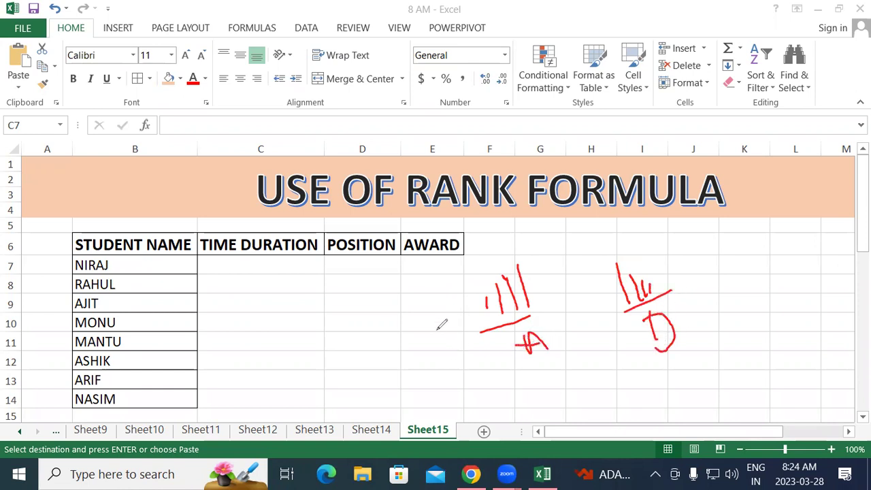
# - Circle the rising and falling stroke groups and handwrite a label above each one
pyautogui.moveTo(443, 332); pyautogui.dragTo(457, 312)
pyautogui.moveTo(541, 259)
pyautogui.mouseDown()
pyautogui.moveTo(493, 255)
pyautogui.moveTo(446, 321)
pyautogui.moveTo(569, 389)
pyautogui.moveTo(562, 267)
pyautogui.moveTo(519, 264)
pyautogui.mouseUp()
pyautogui.moveTo(474, 230)
pyautogui.mouseDown()
pyautogui.moveTo(495, 229)
pyautogui.moveTo(485, 255)
pyautogui.moveTo(512, 239)
pyautogui.moveTo(535, 254)
pyautogui.mouseUp()
pyautogui.moveTo(497, 299); pyautogui.dragTo(474, 327)
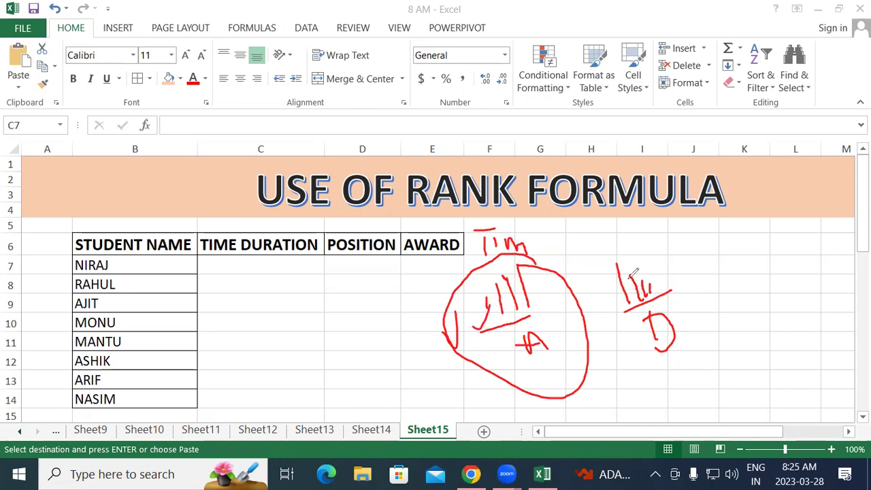
pyautogui.moveTo(647, 237)
pyautogui.mouseDown()
pyautogui.moveTo(612, 254)
pyautogui.moveTo(671, 307)
pyautogui.moveTo(655, 238)
pyautogui.mouseUp()
pyautogui.moveTo(712, 226)
pyautogui.mouseDown()
pyautogui.moveTo(705, 256)
pyautogui.moveTo(723, 225)
pyautogui.moveTo(730, 250)
pyautogui.moveTo(753, 233)
pyautogui.mouseUp()
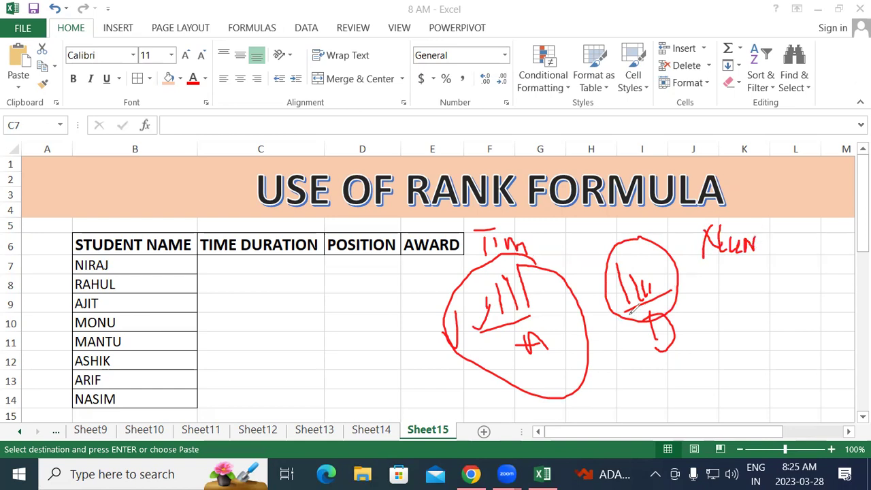
# - Circle the handwritten A and D labels and retrace parts of both stroke groups
pyautogui.moveTo(621, 308); pyautogui.dragTo(633, 279)
pyautogui.moveTo(541, 329)
pyautogui.mouseDown()
pyautogui.moveTo(522, 326)
pyautogui.moveTo(524, 356)
pyautogui.moveTo(555, 325)
pyautogui.moveTo(544, 325)
pyautogui.mouseUp()
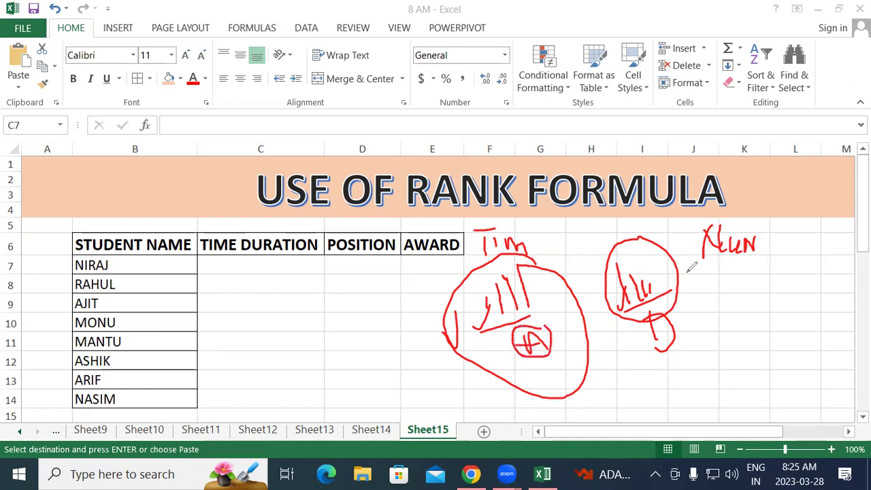
pyautogui.moveTo(680, 294)
pyautogui.mouseDown()
pyautogui.moveTo(643, 328)
pyautogui.moveTo(674, 349)
pyautogui.moveTo(691, 305)
pyautogui.mouseUp()
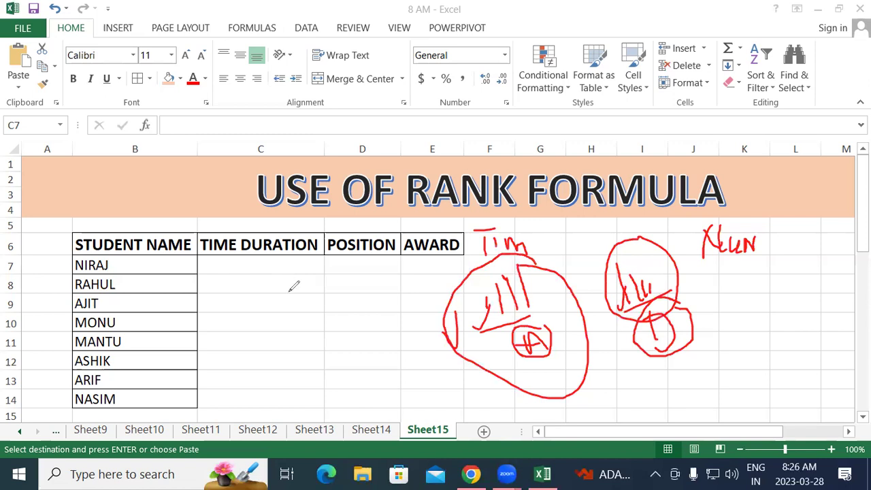
pyautogui.moveTo(535, 273)
pyautogui.mouseDown()
pyautogui.moveTo(529, 262)
pyautogui.moveTo(477, 266)
pyautogui.moveTo(455, 340)
pyautogui.moveTo(519, 313)
pyautogui.mouseUp()
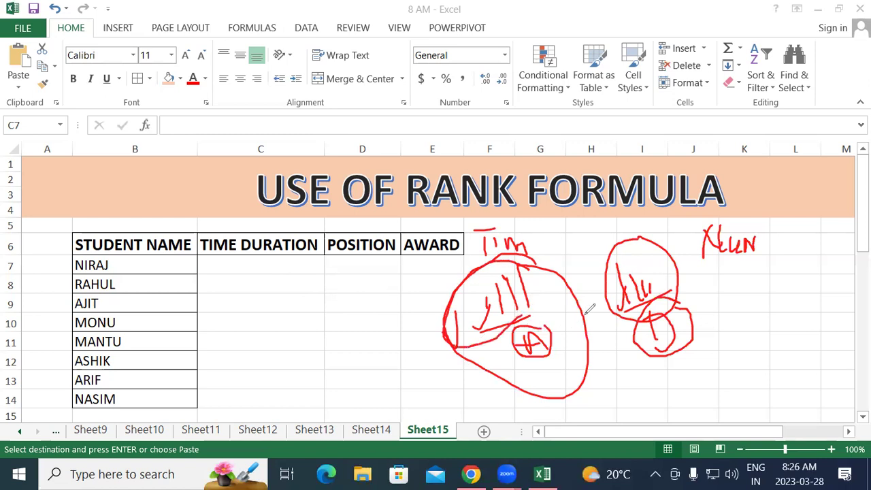
# - Handwrite the unsorted numbers 3, 5, 7, 6, 1 across the table and draw a line beneath them
pyautogui.moveTo(293, 275)
pyautogui.mouseDown()
pyautogui.moveTo(308, 285)
pyautogui.moveTo(333, 257)
pyautogui.moveTo(342, 275)
pyautogui.mouseUp()
pyautogui.moveTo(370, 235)
pyautogui.mouseDown()
pyautogui.moveTo(389, 255)
pyautogui.moveTo(369, 254)
pyautogui.mouseUp()
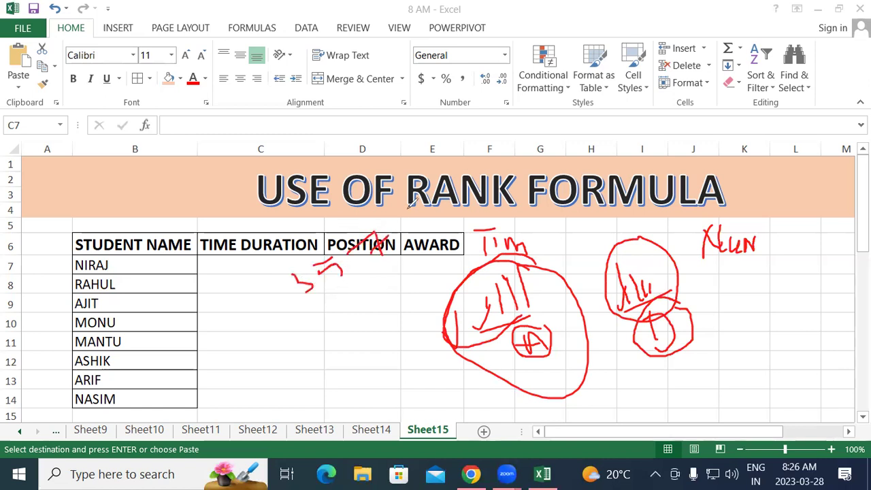
pyautogui.moveTo(409, 208); pyautogui.dragTo(407, 227)
pyautogui.moveTo(424, 203); pyautogui.dragTo(436, 230)
pyautogui.moveTo(312, 333); pyautogui.dragTo(437, 233)
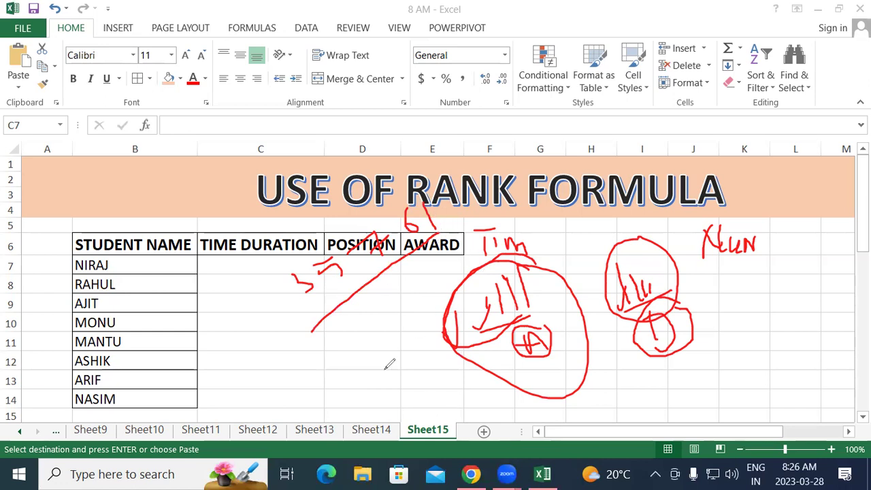
# - Handwrite the numbers in ascending order, 1, 3, 5, 6, 7, below the drawn line
pyautogui.moveTo(329, 332); pyautogui.dragTo(336, 347)
pyautogui.moveTo(343, 318); pyautogui.dragTo(350, 317)
pyautogui.moveTo(354, 315)
pyautogui.mouseDown()
pyautogui.moveTo(366, 320)
pyautogui.moveTo(359, 329)
pyautogui.mouseUp()
pyautogui.moveTo(378, 299); pyautogui.dragTo(381, 311)
pyautogui.moveTo(410, 275)
pyautogui.mouseDown()
pyautogui.moveTo(413, 288)
pyautogui.moveTo(429, 281)
pyautogui.mouseUp()
pyautogui.click(415, 265)
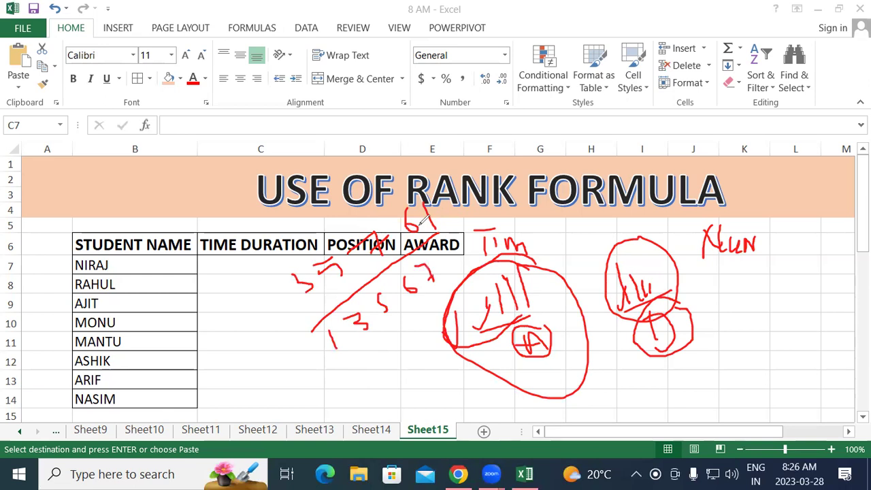
# - Draw an arrow to the descending sequence 7, 6, 5, 3, 1, underline it, and clear the annotations
pyautogui.moveTo(425, 210)
pyautogui.mouseDown()
pyautogui.moveTo(560, 166)
pyautogui.moveTo(581, 183)
pyautogui.mouseUp()
pyautogui.moveTo(629, 127); pyautogui.dragTo(643, 154)
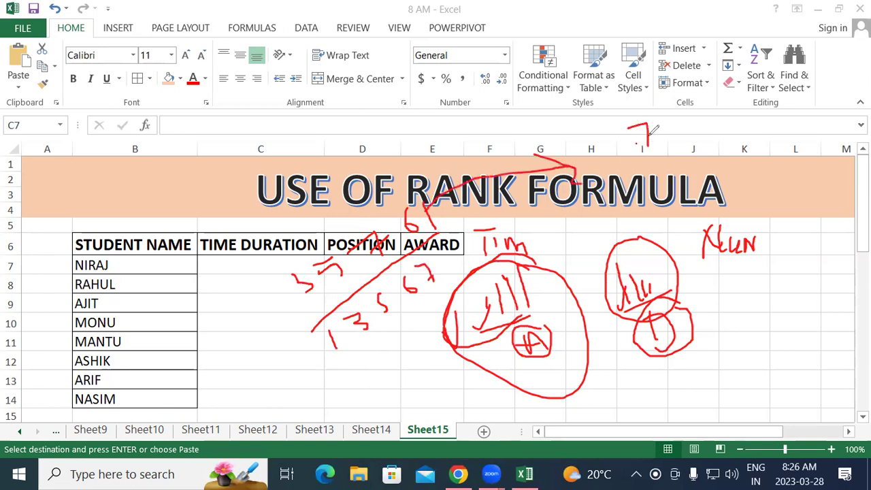
pyautogui.moveTo(659, 120)
pyautogui.mouseDown()
pyautogui.moveTo(659, 144)
pyautogui.moveTo(689, 130)
pyautogui.moveTo(689, 148)
pyautogui.mouseUp()
pyautogui.moveTo(711, 116); pyautogui.dragTo(724, 135)
pyautogui.moveTo(730, 120); pyautogui.dragTo(739, 131)
pyautogui.moveTo(747, 96); pyautogui.dragTo(761, 134)
pyautogui.moveTo(643, 176); pyautogui.dragTo(804, 140)
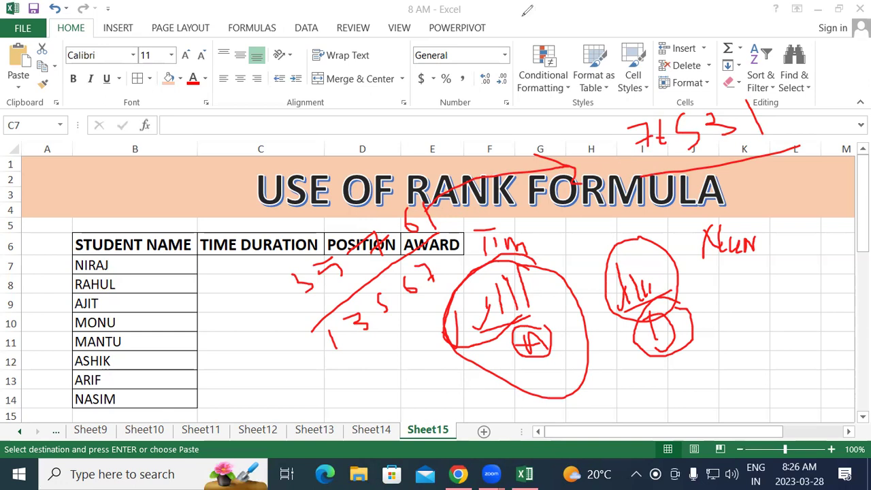
pyautogui.moveTo(310, 246)
pyautogui.mouseDown()
pyautogui.moveTo(344, 272)
pyautogui.moveTo(369, 263)
pyautogui.moveTo(395, 219)
pyautogui.moveTo(375, 360)
pyautogui.moveTo(465, 214)
pyautogui.moveTo(444, 370)
pyautogui.moveTo(548, 260)
pyautogui.moveTo(506, 368)
pyautogui.moveTo(696, 319)
pyautogui.moveTo(633, 292)
pyautogui.moveTo(677, 331)
pyautogui.moveTo(741, 233)
pyautogui.moveTo(669, 162)
pyautogui.moveTo(545, 154)
pyautogui.moveTo(714, 125)
pyautogui.mouseUp()
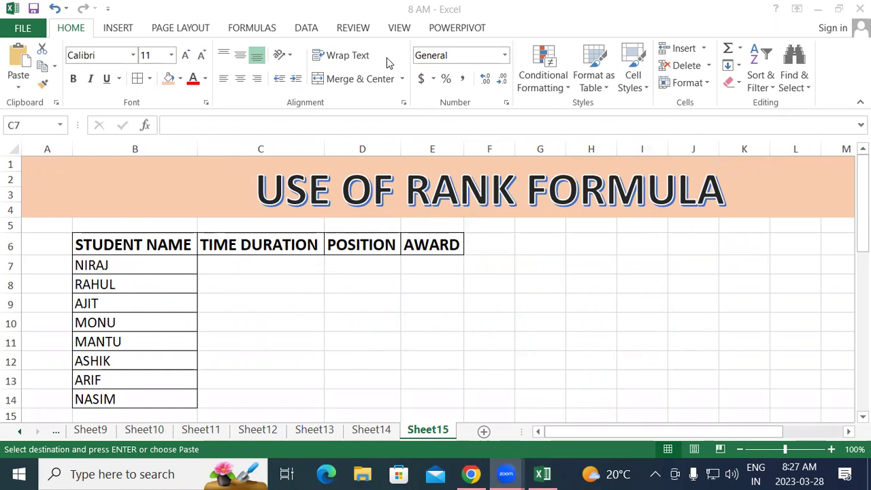
# - Enter the time durations 7:12 in C7 and 3:10 in C8
pyautogui.click(210, 264)
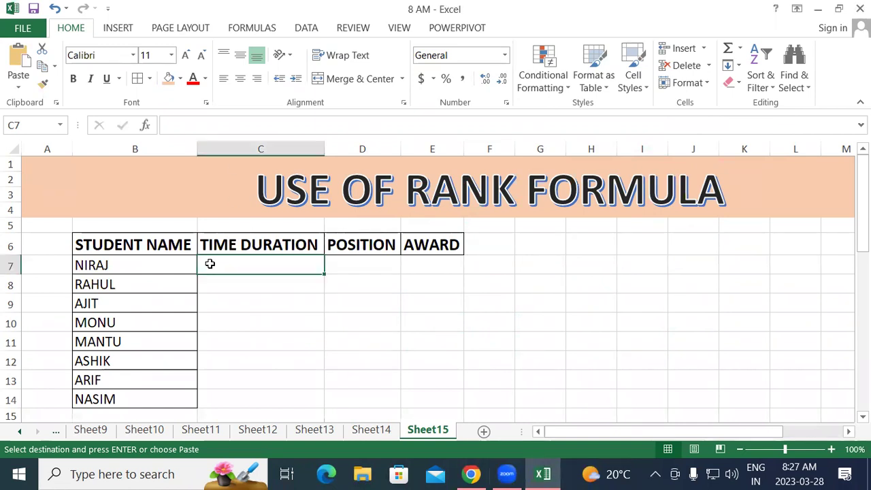
pyautogui.write('7')
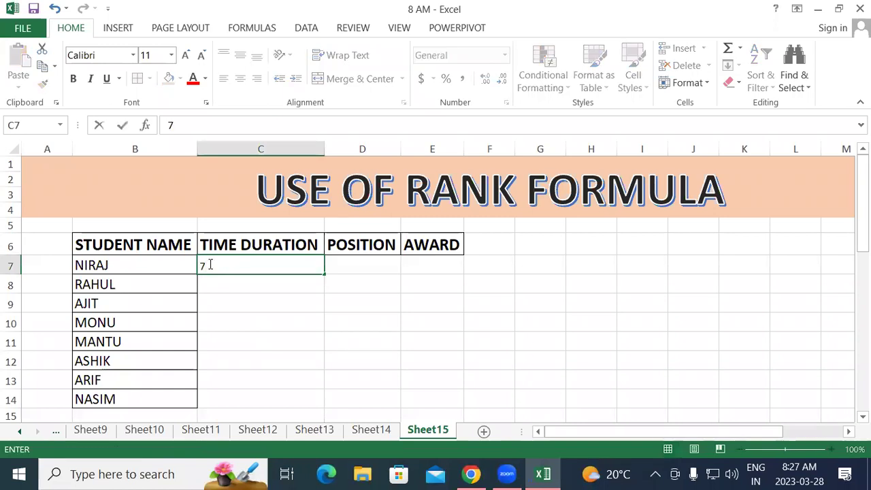
pyautogui.write(':12')
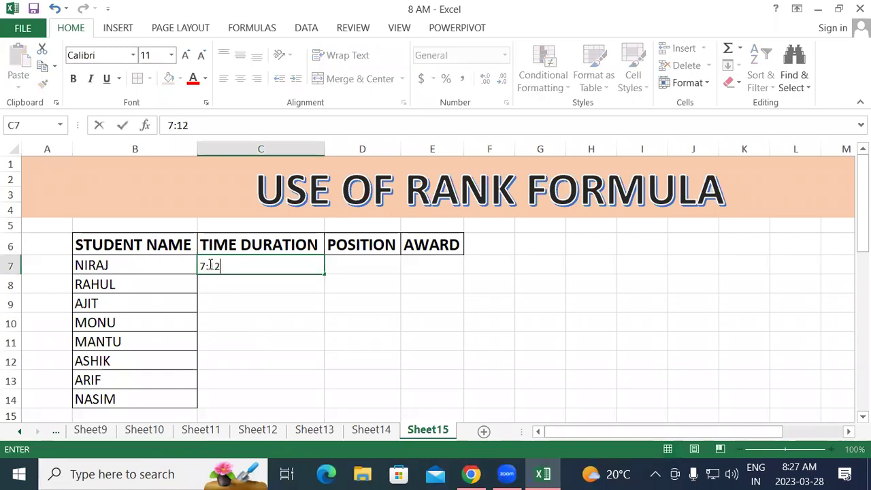
pyautogui.press('Return')
pyautogui.write('3:')
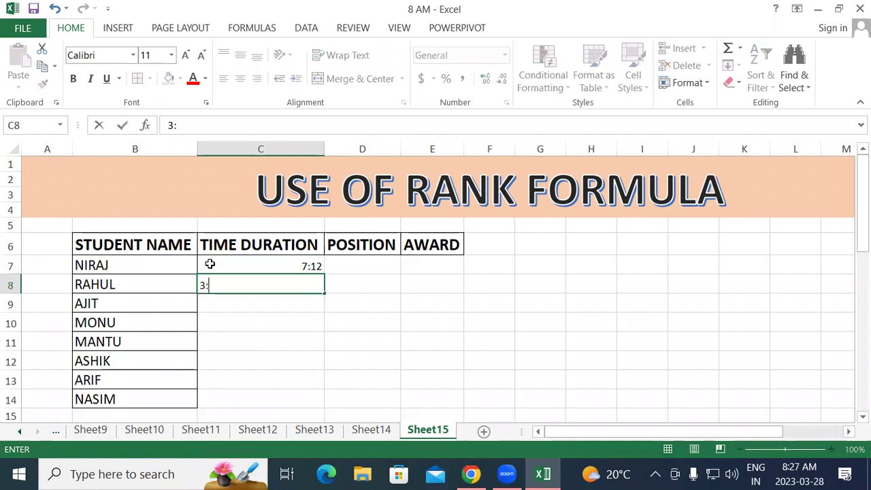
pyautogui.write('10')
pyautogui.press('Return')
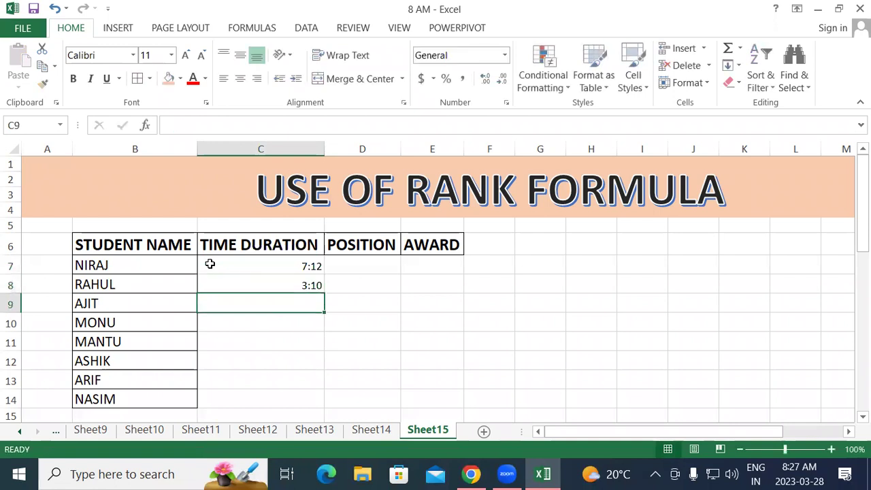
# - Enter the time durations 5:10 in C9 and 2:12 in C10
pyautogui.write('5')
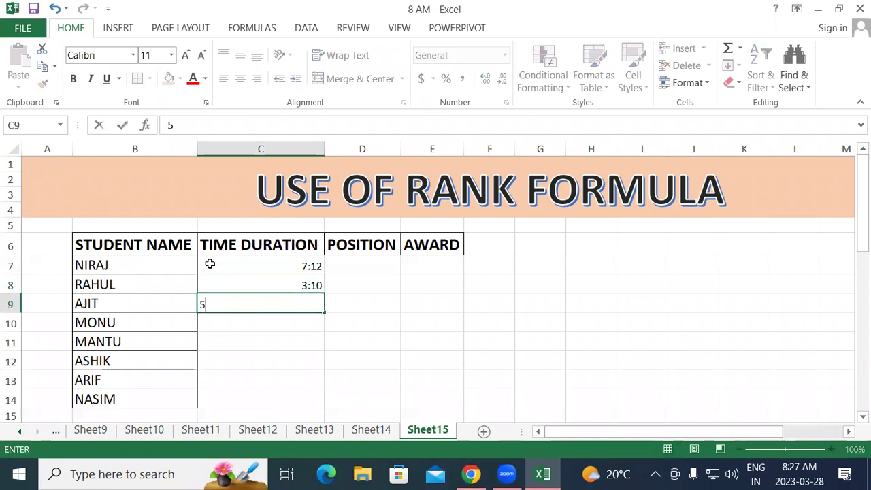
pyautogui.write(':10')
pyautogui.press('Return')
pyautogui.write('2')
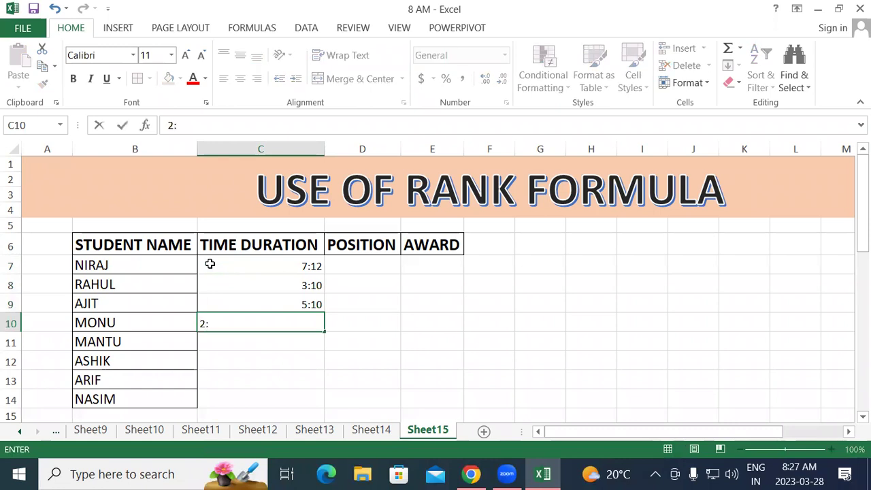
pyautogui.write(':12')
pyautogui.press('Return')
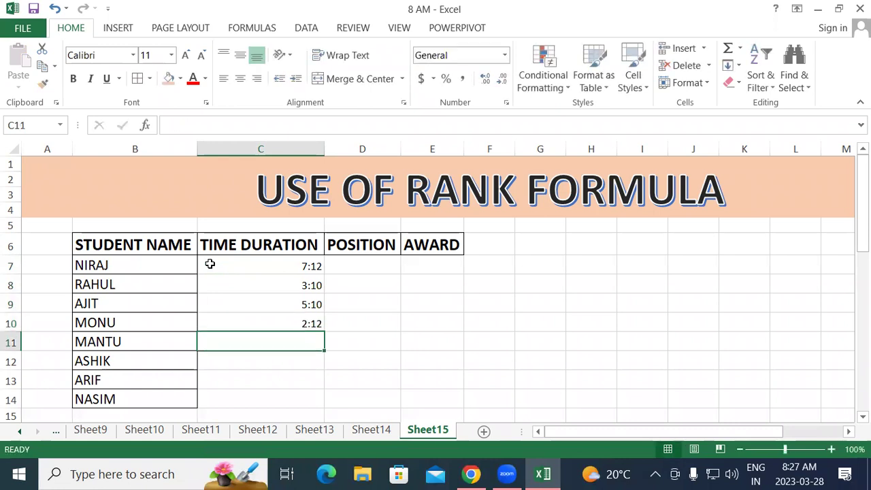
# - Enter the time durations 1:18 in C11 and 3:45 in C12
pyautogui.write('1:18')
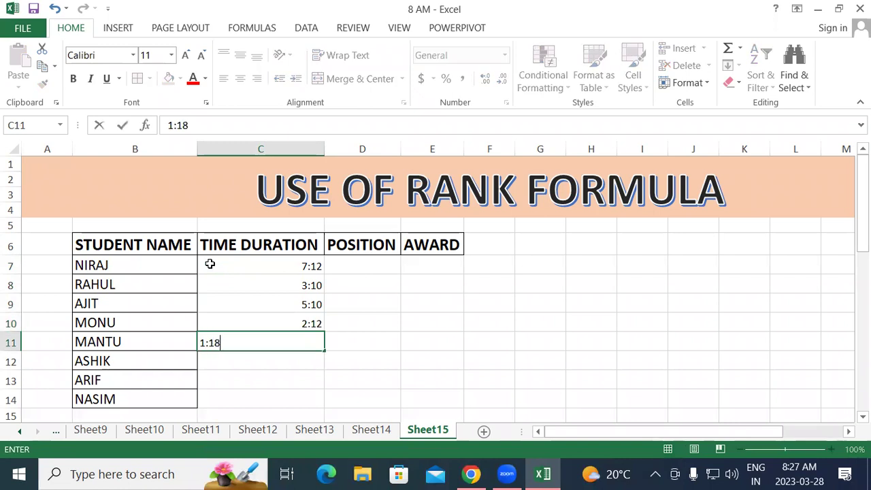
pyautogui.press('Return')
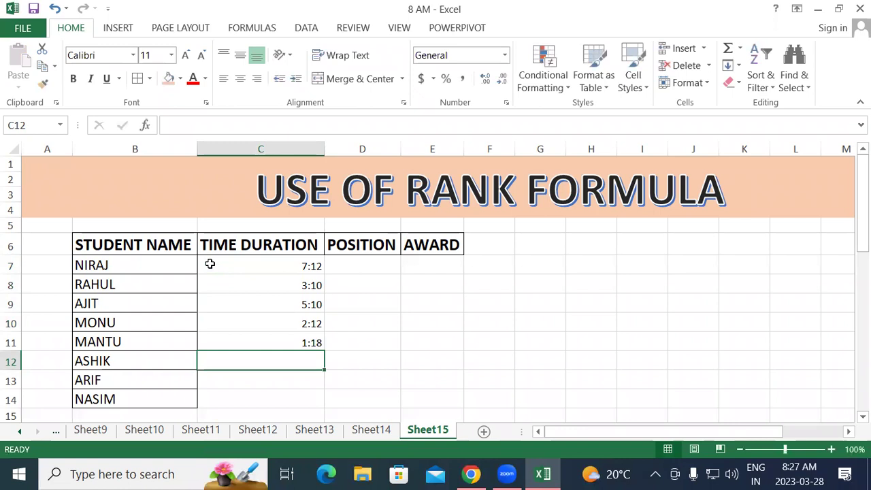
pyautogui.write('3:')
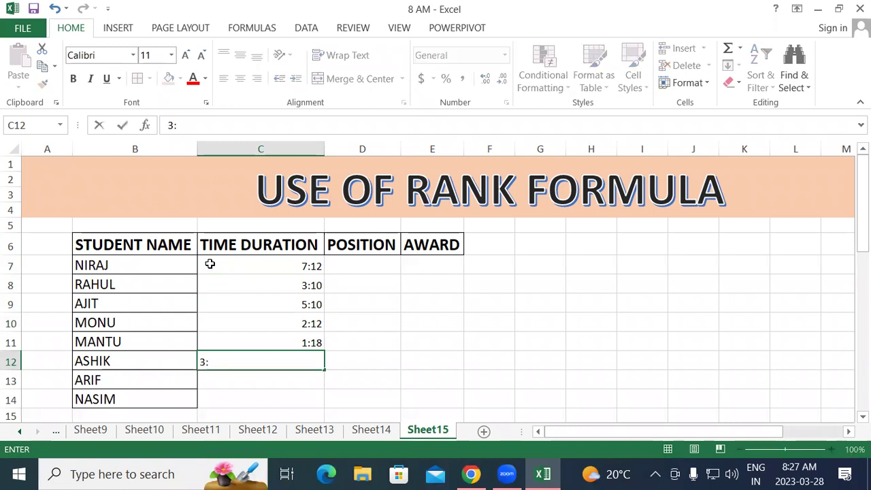
pyautogui.write('45')
pyautogui.press('Return')
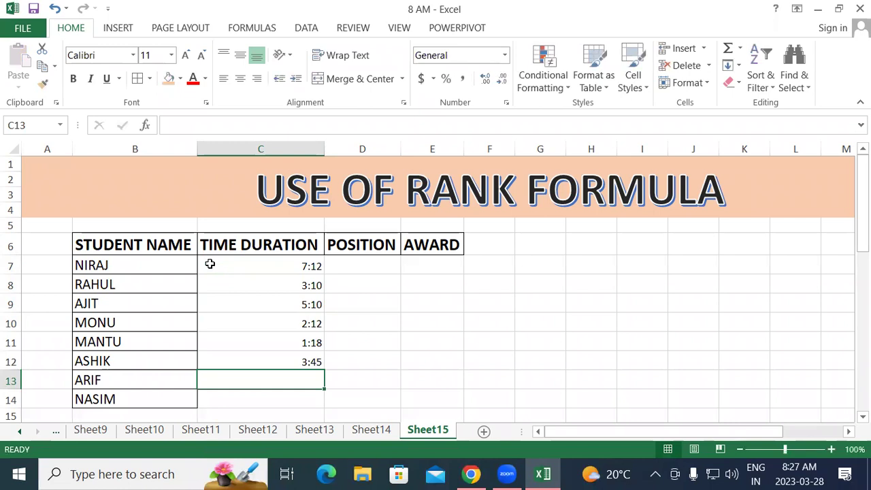
# - Complete the time durations with 1:11 in C13 and 6:50 in C14
pyautogui.write('1:11')
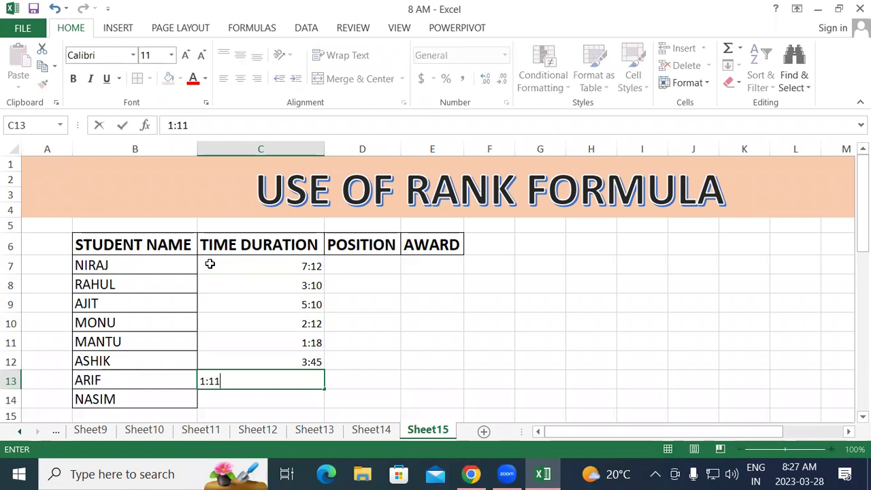
pyautogui.press('Return')
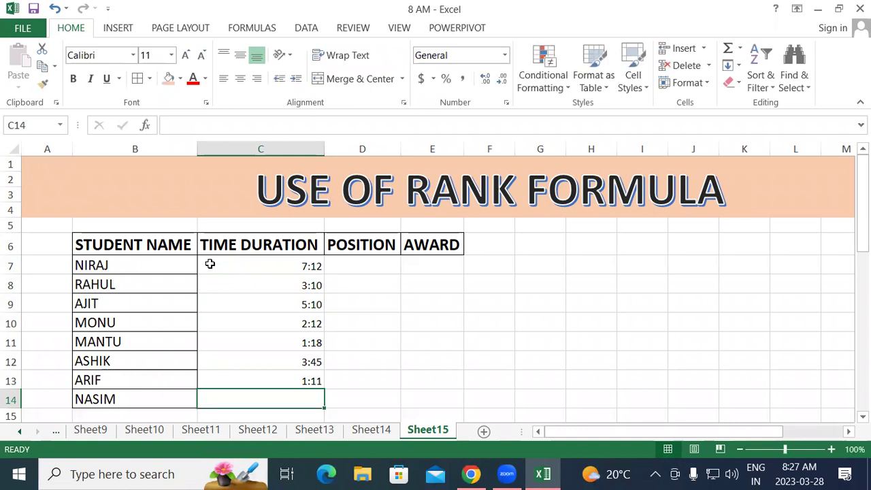
pyautogui.write('6:50')
pyautogui.press('Return')
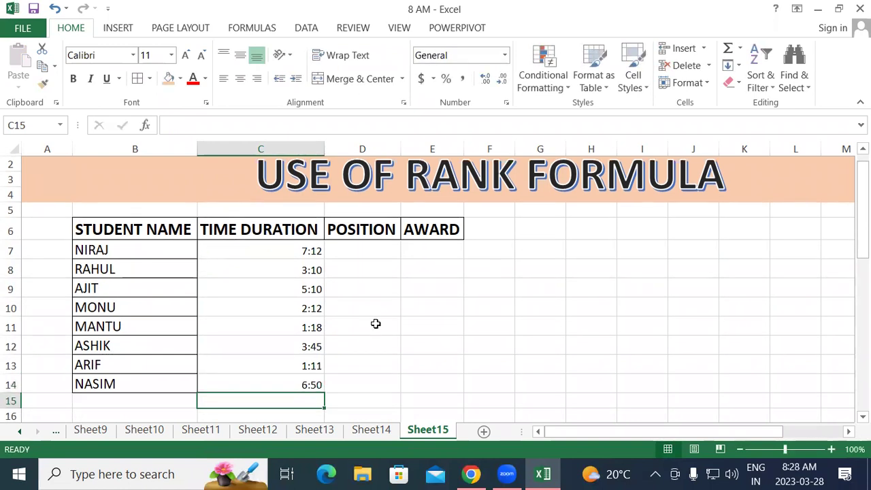
# - Increase the font size of the time durations in C7:C14 to 14
pyautogui.click(485, 317)
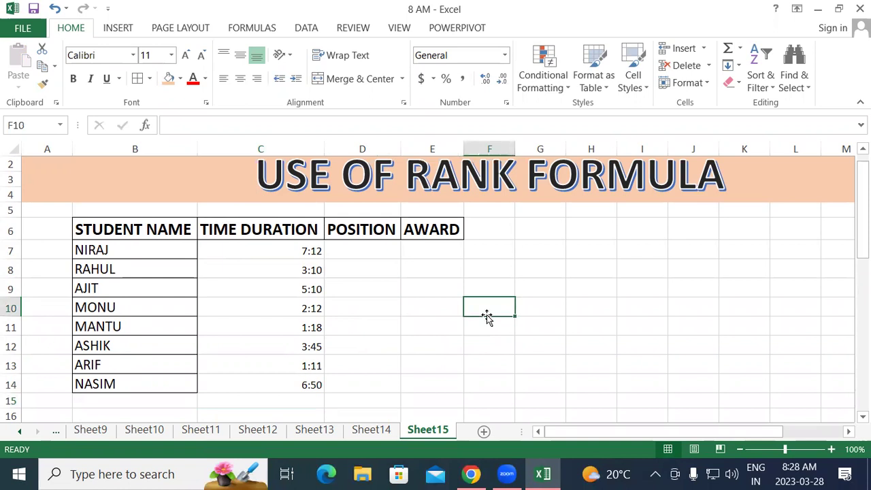
pyautogui.moveTo(283, 248); pyautogui.dragTo(304, 389)
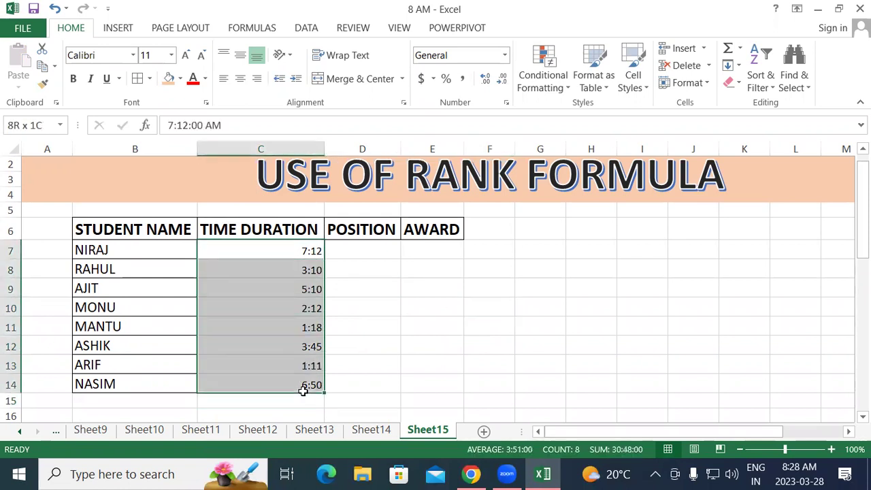
pyautogui.click(185, 54)
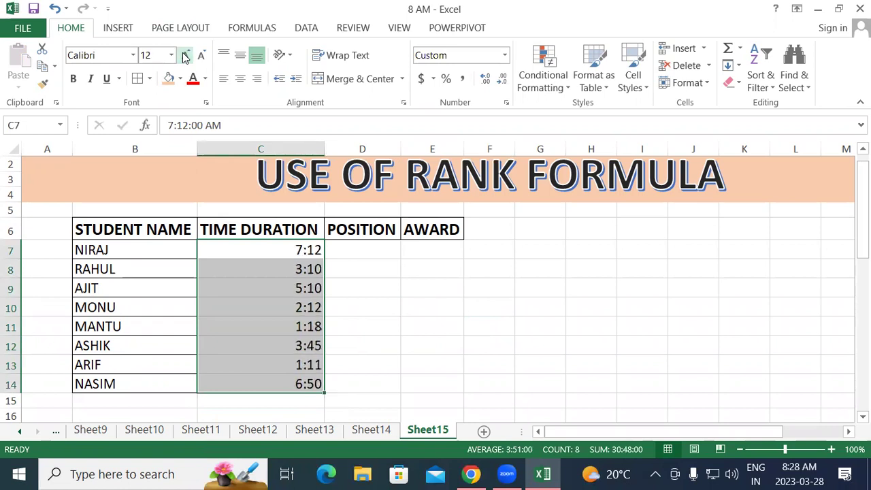
pyautogui.click(454, 311)
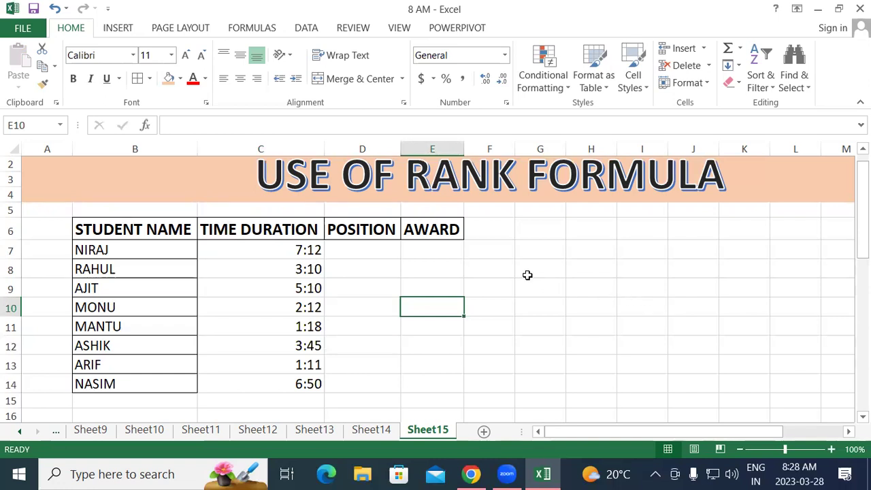
# - Apply all borders to the table cells C7:E14 and select the first position cell, D7
pyautogui.moveTo(216, 248); pyautogui.dragTo(408, 359)
pyautogui.hotkey('alt', 'h')
pyautogui.press('b')
pyautogui.press('a')
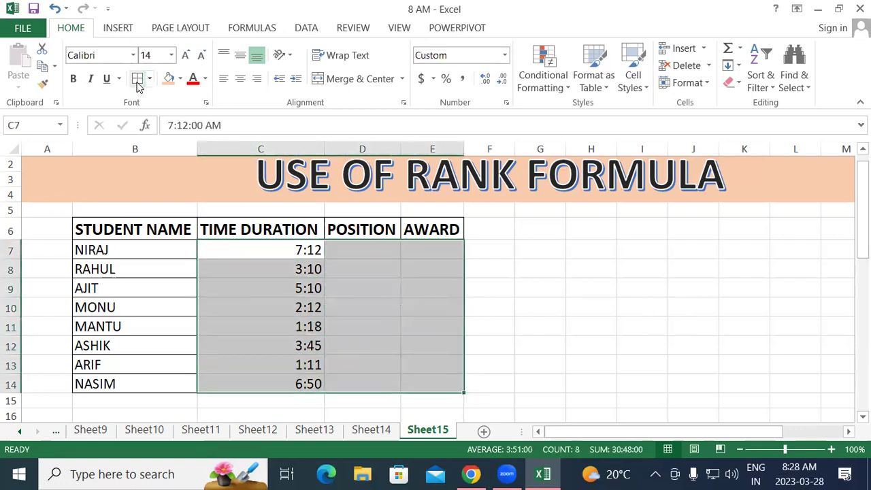
pyautogui.click(378, 244)
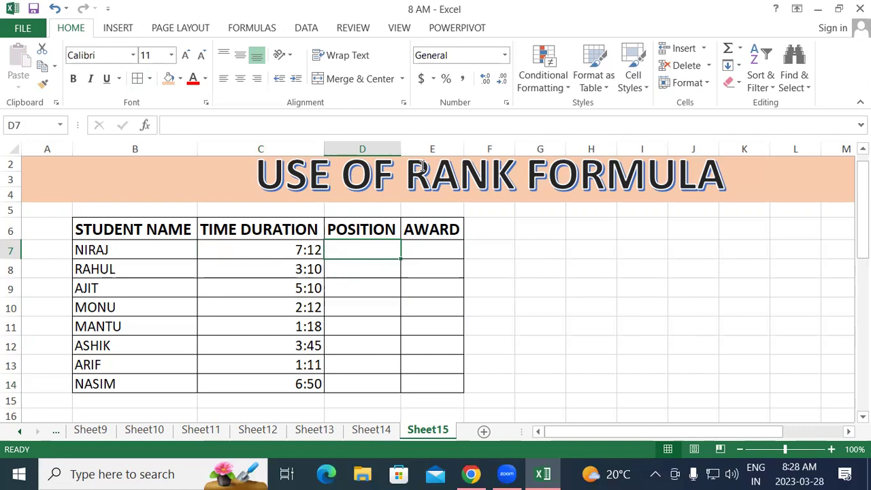
# - Start a RANK formula in the first position cell, D7, with the time duration in C7 as the number argument
pyautogui.write('=')
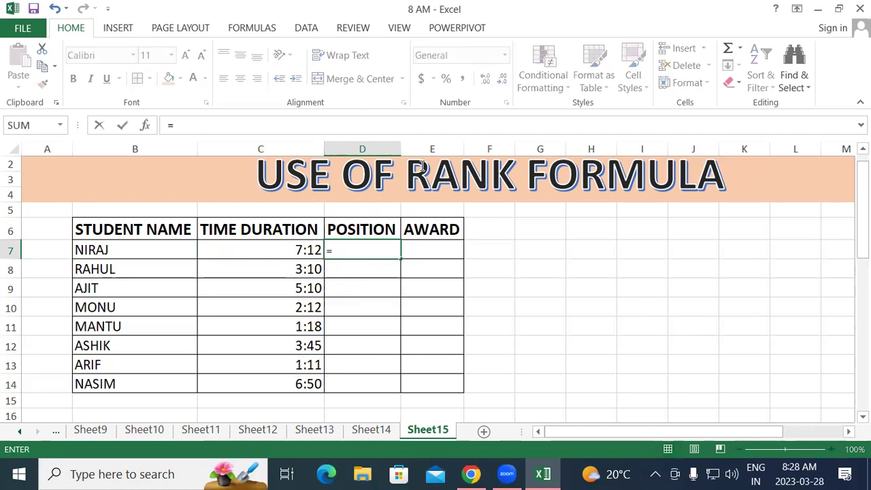
pyautogui.write('ran')
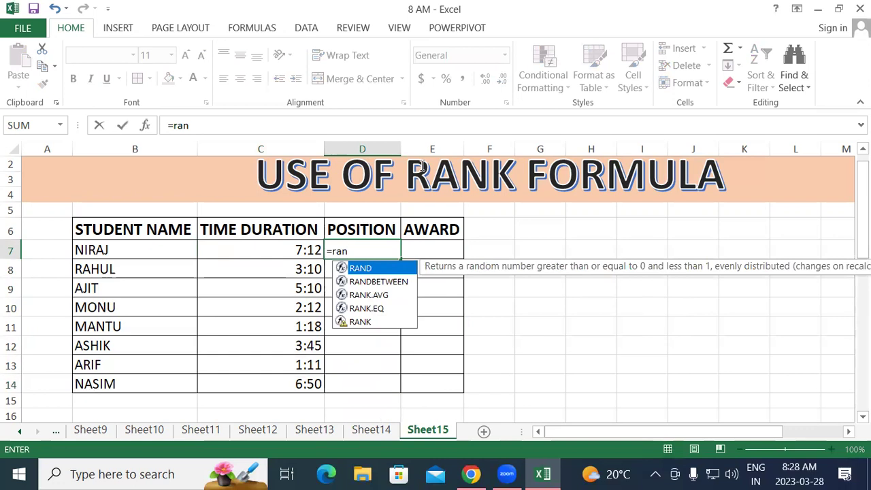
pyautogui.press('Down')
pyautogui.press('Down')
pyautogui.press('Down')
pyautogui.press('Down')
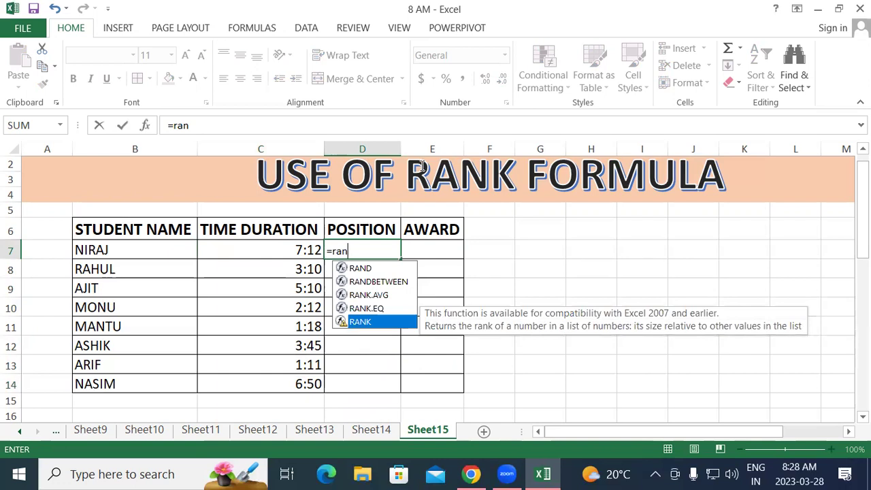
pyautogui.press('Tab')
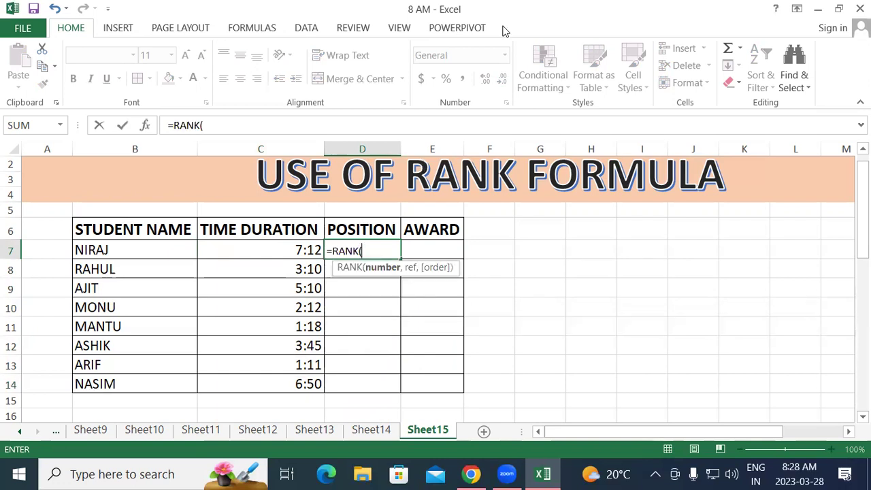
pyautogui.click(278, 243)
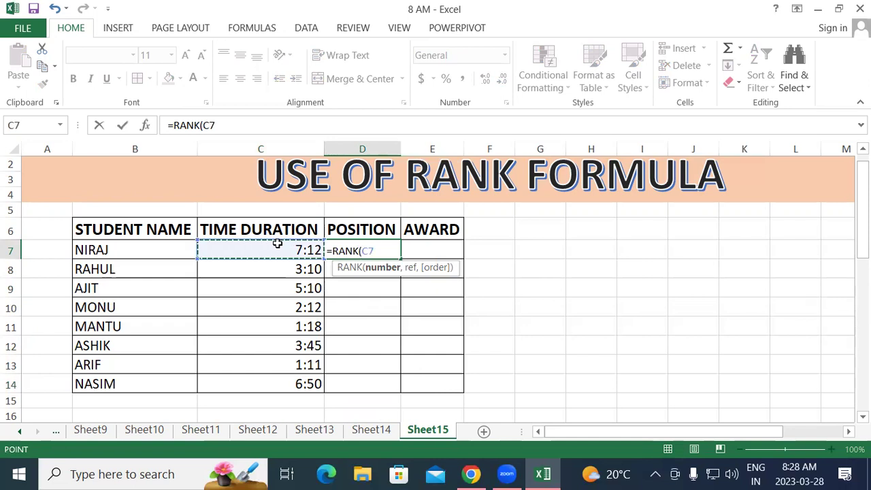
pyautogui.write(',')
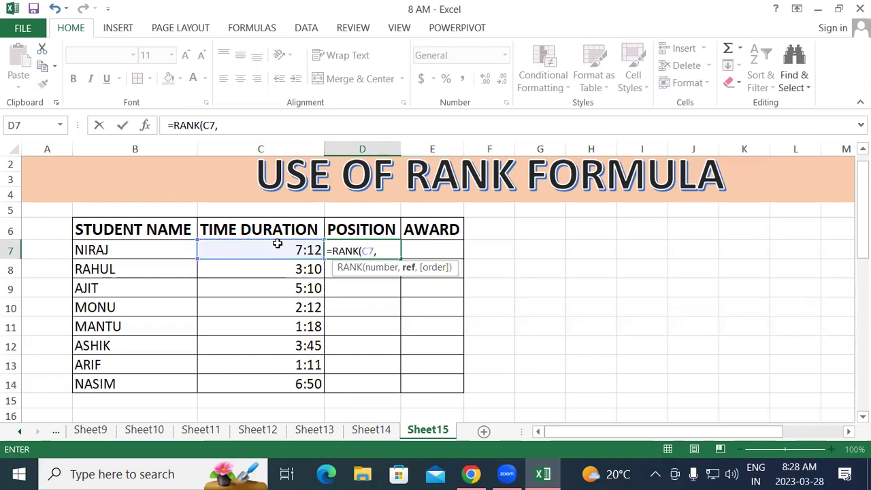
pyautogui.moveTo(279, 229); pyautogui.dragTo(282, 383)
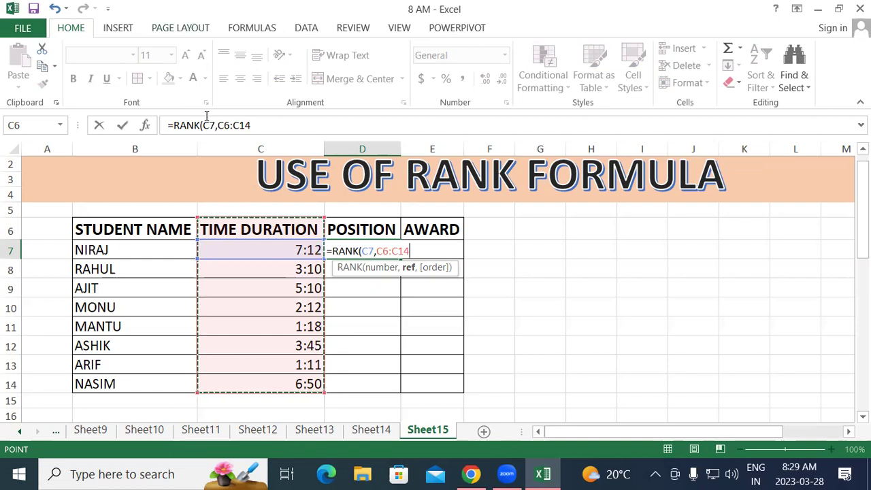
pyautogui.press('BackSpace')
pyautogui.press('BackSpace')
pyautogui.press('BackSpace')
pyautogui.press('BackSpace')
pyautogui.press('BackSpace')
pyautogui.press('BackSpace')
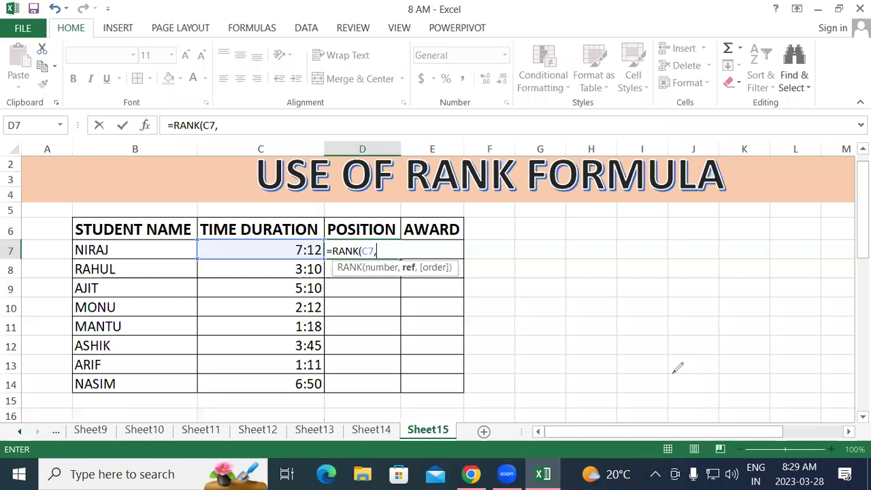
# - Handwrite the range C6:C14 as an annotation beside the table and draw a line beneath it
pyautogui.moveTo(719, 244); pyautogui.dragTo(708, 279)
pyautogui.moveTo(731, 236)
pyautogui.mouseDown()
pyautogui.moveTo(743, 249)
pyautogui.moveTo(727, 248)
pyautogui.mouseUp()
pyautogui.click(761, 219)
pyautogui.click(762, 235)
pyautogui.moveTo(794, 206)
pyautogui.mouseDown()
pyautogui.moveTo(794, 222)
pyautogui.moveTo(832, 212)
pyautogui.moveTo(822, 219)
pyautogui.mouseUp()
pyautogui.moveTo(694, 363); pyautogui.dragTo(836, 241)
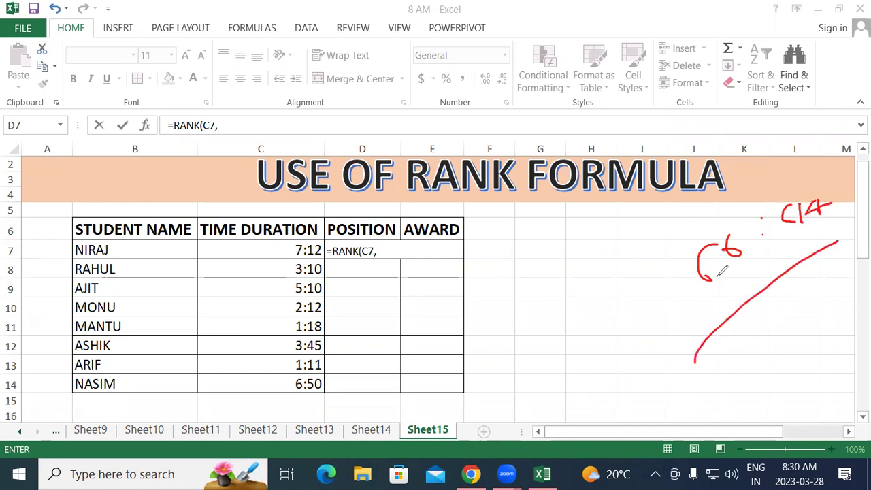
pyautogui.click(761, 235)
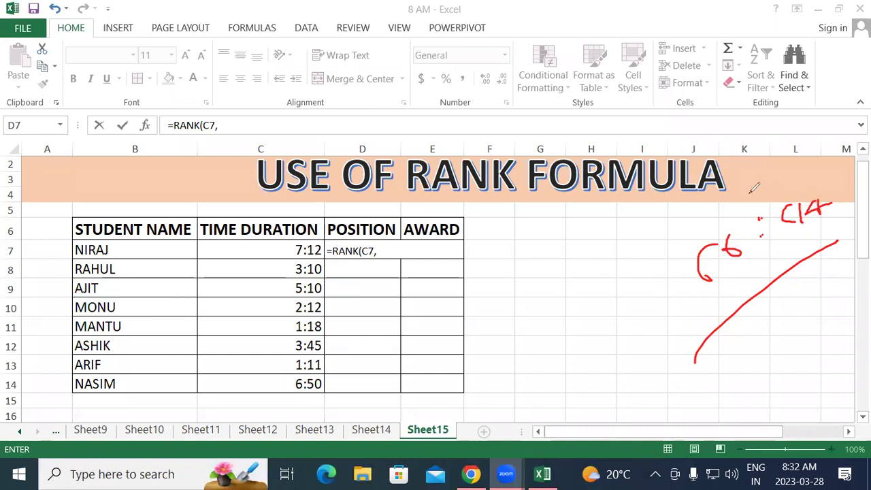
# - Handwrite F4 and the absolute range $C$6:$C$14 as annotations beside the table, then erase all annotations
pyautogui.moveTo(513, 227)
pyautogui.mouseDown()
pyautogui.moveTo(522, 249)
pyautogui.moveTo(545, 216)
pyautogui.moveTo(560, 236)
pyautogui.moveTo(557, 244)
pyautogui.moveTo(590, 223)
pyautogui.mouseUp()
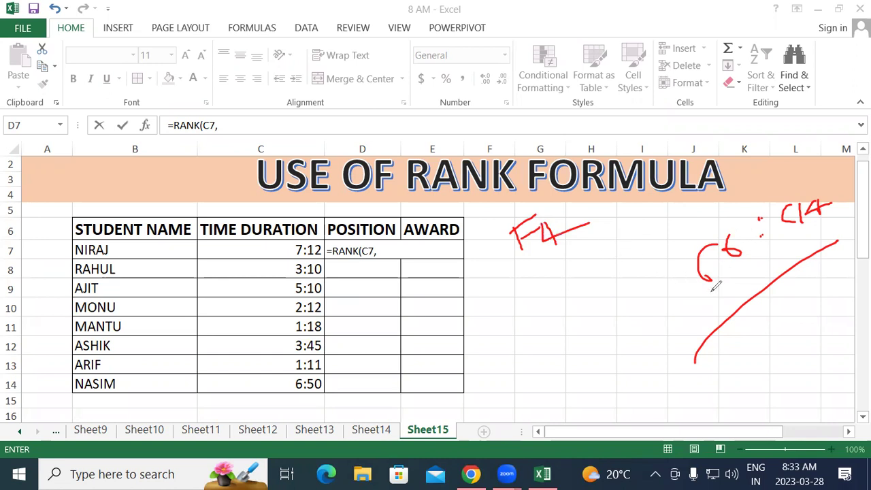
pyautogui.moveTo(702, 294); pyautogui.dragTo(744, 262)
pyautogui.moveTo(509, 344); pyautogui.dragTo(493, 366)
pyautogui.moveTo(497, 329); pyautogui.dragTo(506, 382)
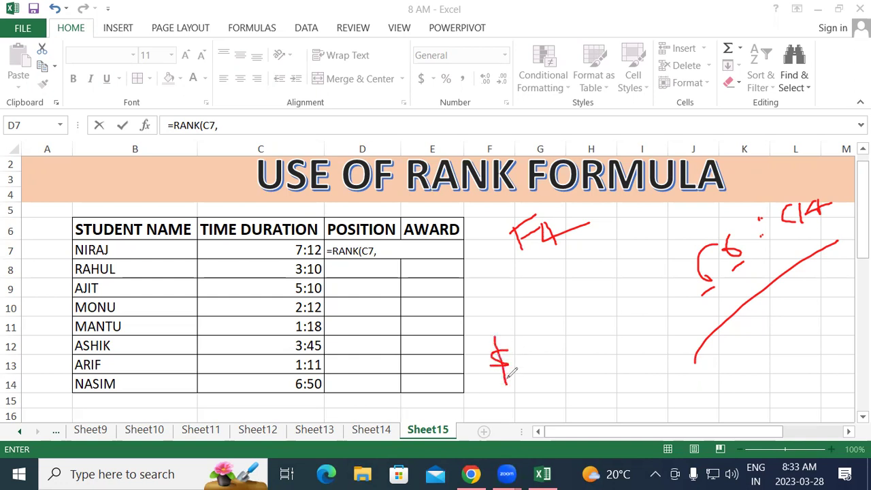
pyautogui.moveTo(532, 343); pyautogui.dragTo(532, 355)
pyautogui.moveTo(557, 320)
pyautogui.mouseDown()
pyautogui.moveTo(550, 334)
pyautogui.moveTo(565, 375)
pyautogui.mouseUp()
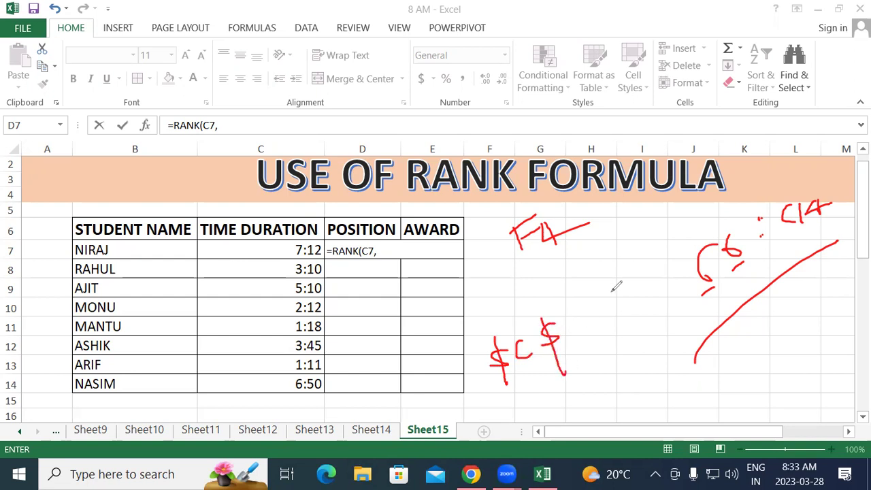
pyautogui.moveTo(584, 310)
pyautogui.mouseDown()
pyautogui.moveTo(577, 321)
pyautogui.moveTo(592, 348)
pyautogui.moveTo(584, 332)
pyautogui.moveTo(611, 310)
pyautogui.mouseUp()
pyautogui.click(616, 328)
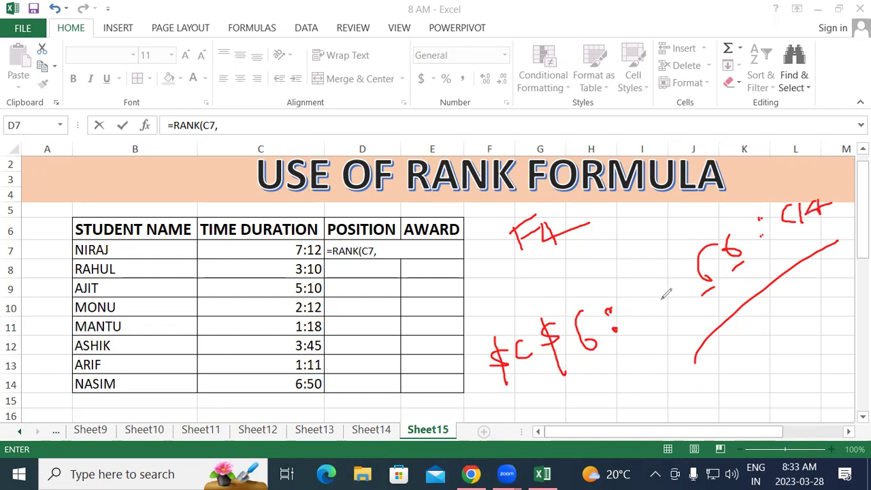
pyautogui.moveTo(641, 299)
pyautogui.mouseDown()
pyautogui.moveTo(658, 315)
pyautogui.moveTo(650, 324)
pyautogui.moveTo(671, 371)
pyautogui.mouseUp()
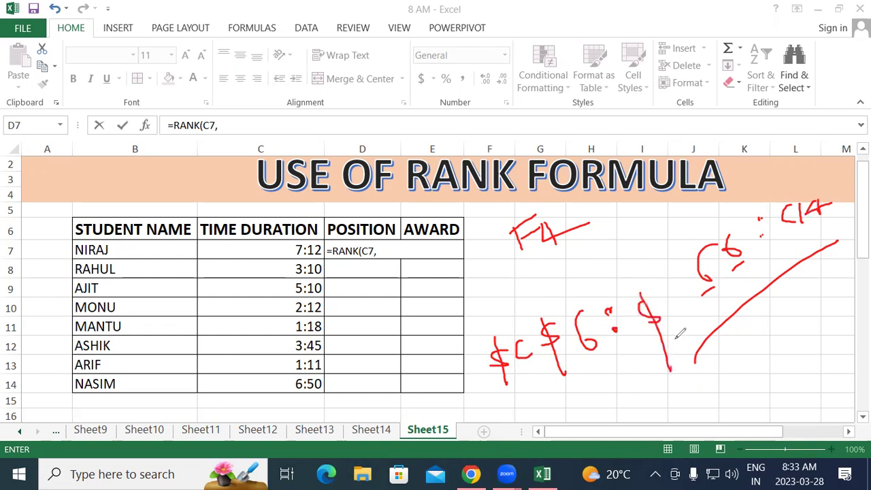
pyautogui.moveTo(676, 305)
pyautogui.mouseDown()
pyautogui.moveTo(686, 322)
pyautogui.moveTo(695, 308)
pyautogui.moveTo(702, 322)
pyautogui.mouseUp()
pyautogui.moveTo(696, 275); pyautogui.dragTo(720, 361)
pyautogui.moveTo(735, 298); pyautogui.dragTo(741, 318)
pyautogui.moveTo(752, 286)
pyautogui.mouseDown()
pyautogui.moveTo(747, 306)
pyautogui.moveTo(760, 308)
pyautogui.mouseUp()
pyautogui.moveTo(506, 418)
pyautogui.mouseDown()
pyautogui.moveTo(605, 362)
pyautogui.moveTo(787, 325)
pyautogui.mouseUp()
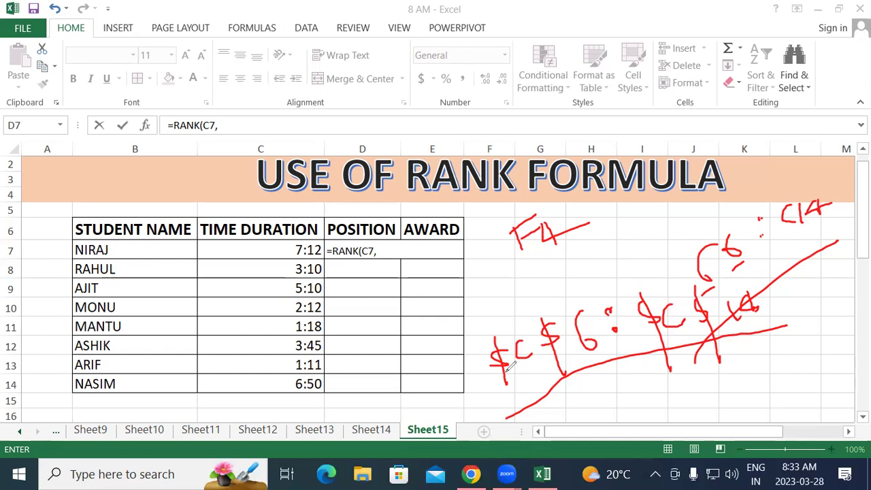
pyautogui.click(484, 128)
pyautogui.moveTo(630, 358)
pyautogui.mouseDown()
pyautogui.moveTo(591, 298)
pyautogui.moveTo(547, 339)
pyautogui.moveTo(702, 320)
pyautogui.moveTo(772, 243)
pyautogui.moveTo(790, 240)
pyautogui.moveTo(755, 225)
pyautogui.moveTo(653, 334)
pyautogui.moveTo(608, 324)
pyautogui.moveTo(558, 283)
pyautogui.moveTo(545, 229)
pyautogui.moveTo(521, 225)
pyautogui.moveTo(521, 184)
pyautogui.mouseUp()
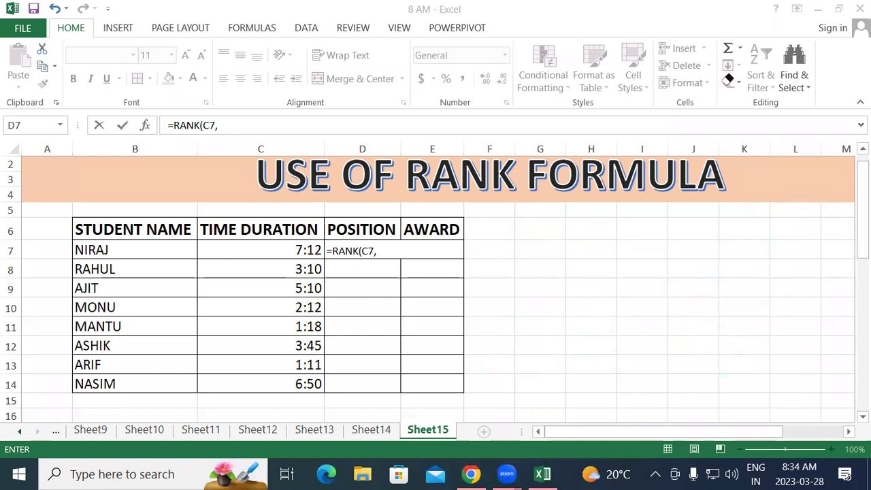
# - Complete the D7 formula as =RANK(C7,$C$6:$C$14,1), using an absolute range and ascending order
pyautogui.click(379, 251)
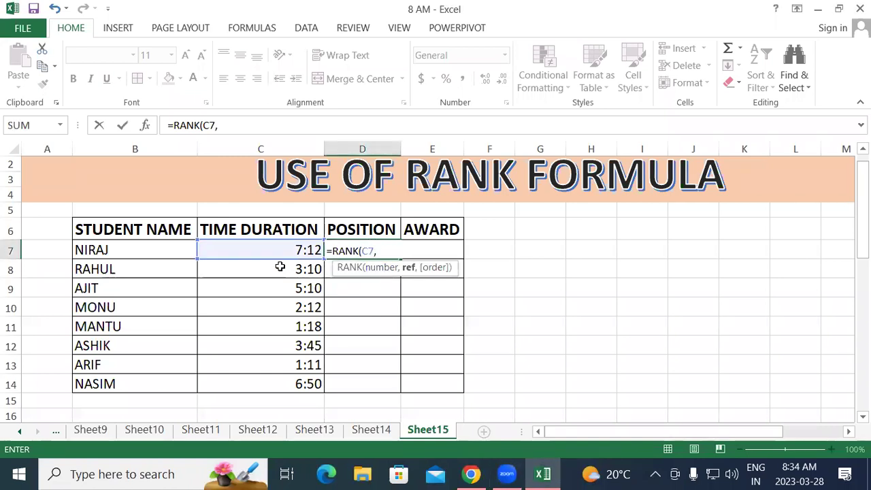
pyautogui.moveTo(291, 230); pyautogui.dragTo(312, 385)
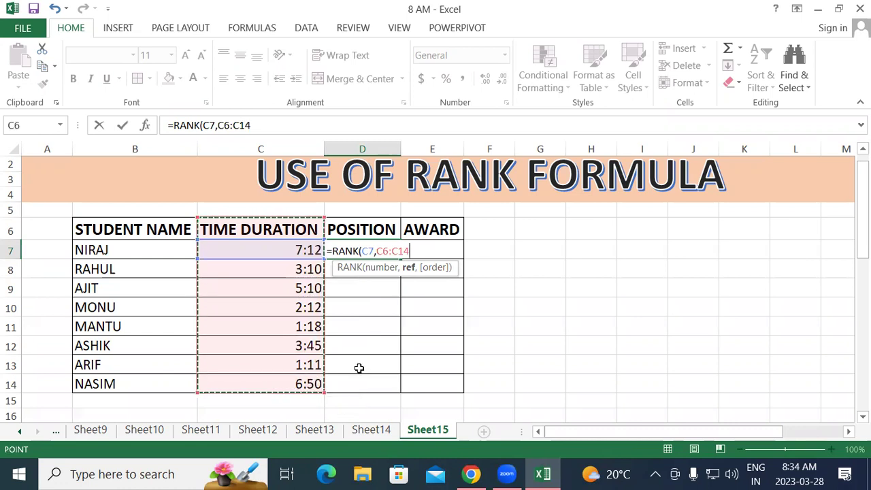
pyautogui.press('F4')
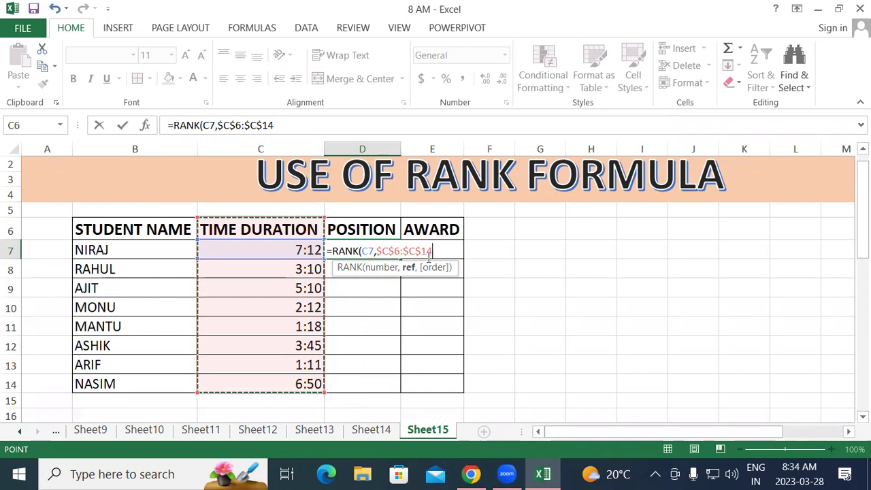
pyautogui.write(',')
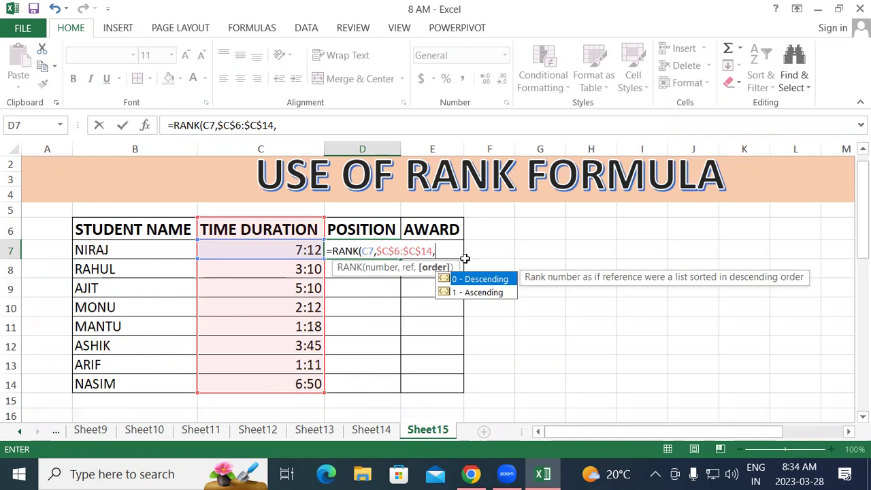
pyautogui.write('1)')
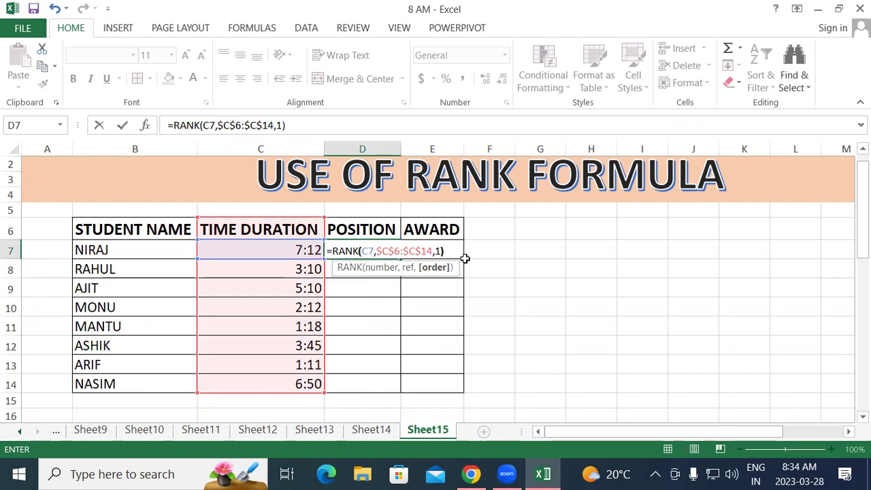
pyautogui.press('Return')
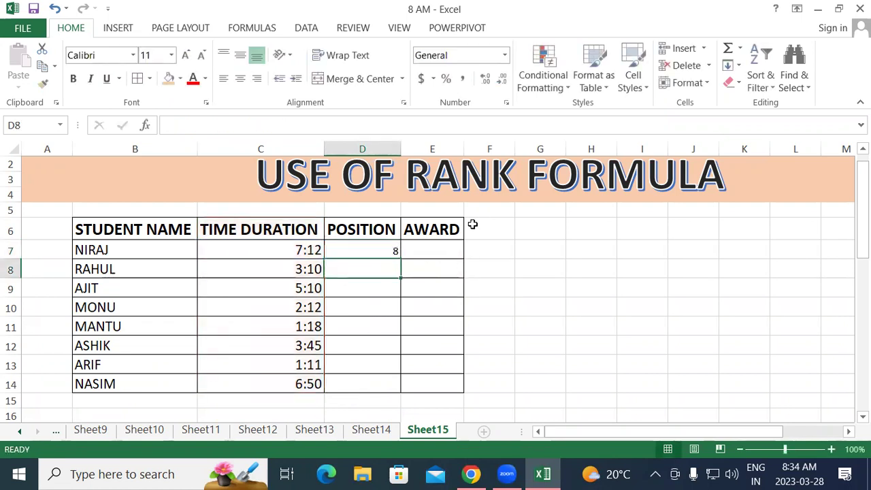
# - Increase the font size of D7 to 14 and fill its RANK formula down through D14
pyautogui.click(358, 250)
pyautogui.click(185, 54)
pyautogui.click(185, 54)
pyautogui.doubleClick(398, 259)
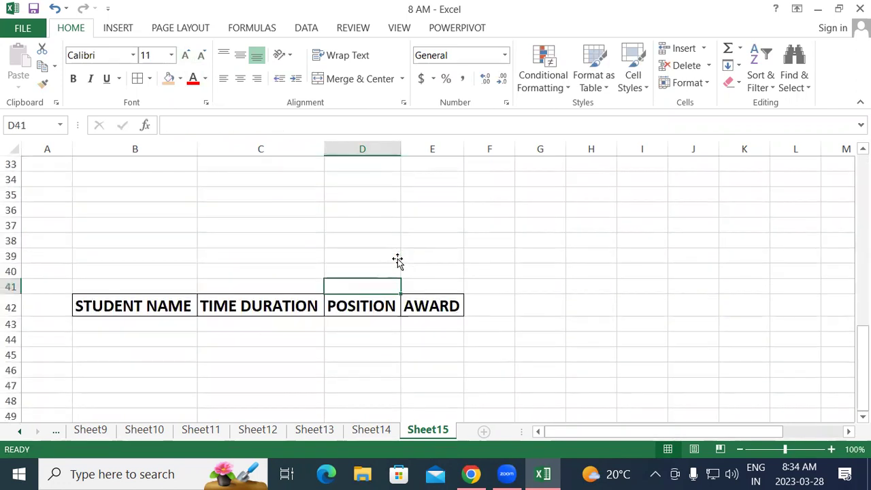
pyautogui.scroll(10, 413, 292)
pyautogui.click(385, 260)
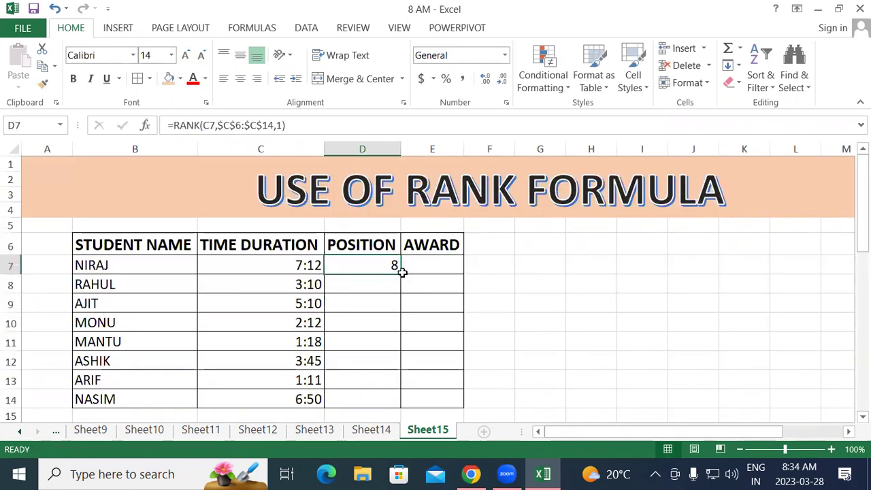
pyautogui.moveTo(401, 273); pyautogui.dragTo(398, 402)
pyautogui.click(577, 358)
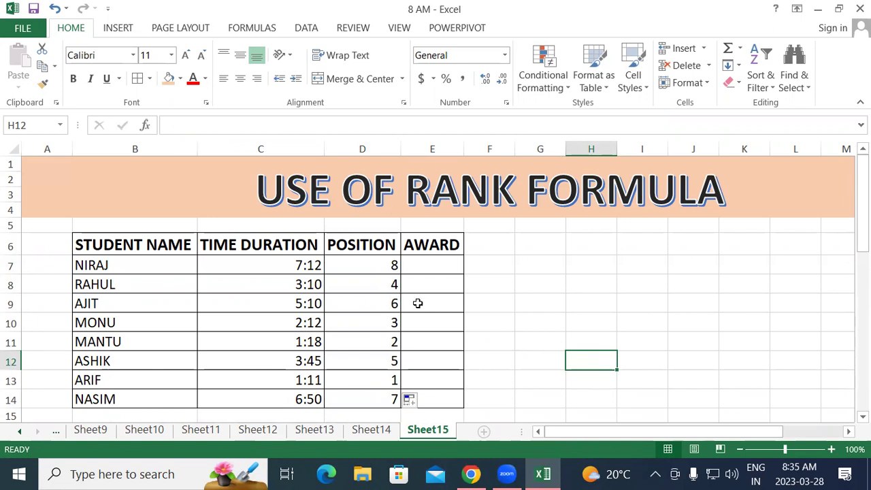
# - Start a comparison RANK formula in F7 with the time duration in C7 as the number argument
pyautogui.click(495, 277)
pyautogui.click(497, 264)
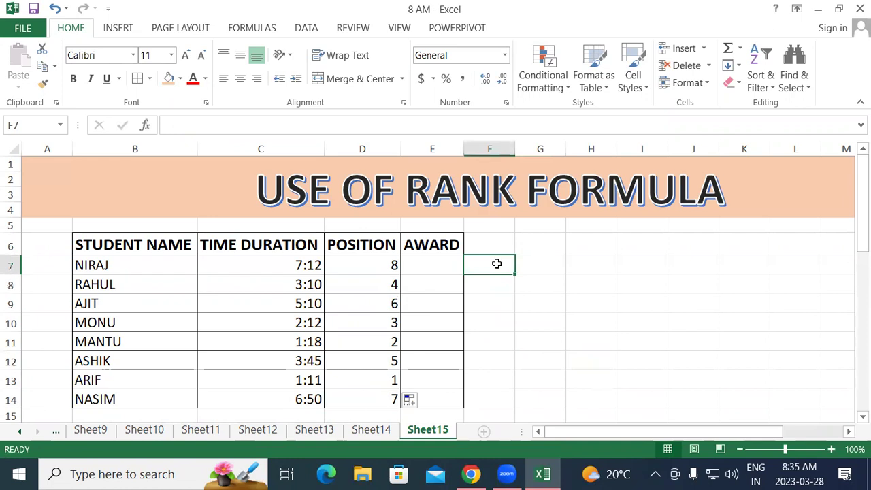
pyautogui.write('=ra')
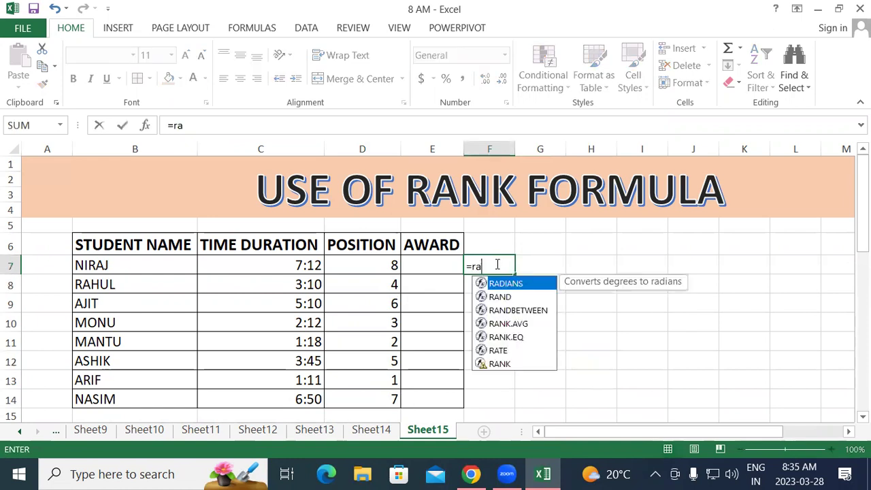
pyautogui.write('n')
pyautogui.press('Down')
pyautogui.press('Down')
pyautogui.press('Down')
pyautogui.press('Down')
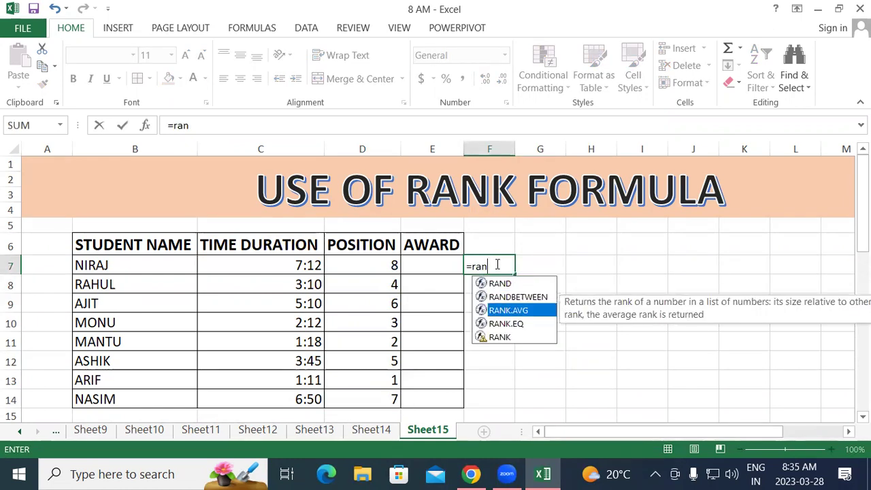
pyautogui.press('Tab')
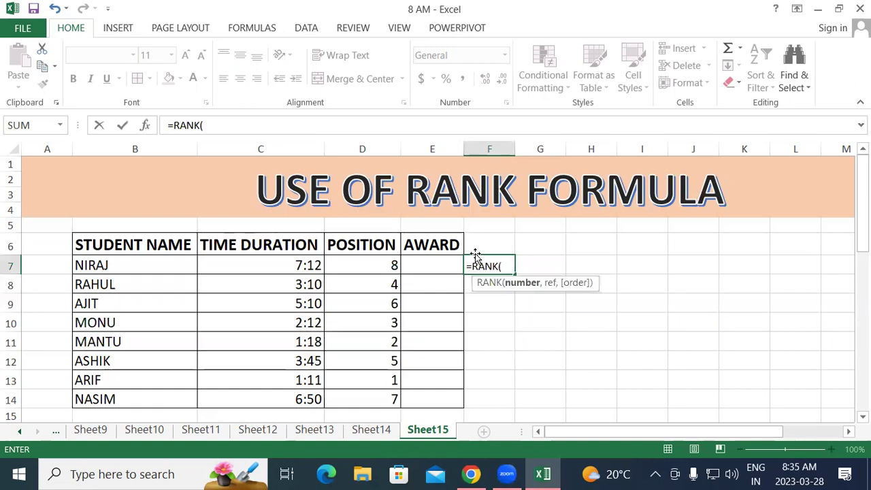
pyautogui.click(285, 268)
pyautogui.write(',')
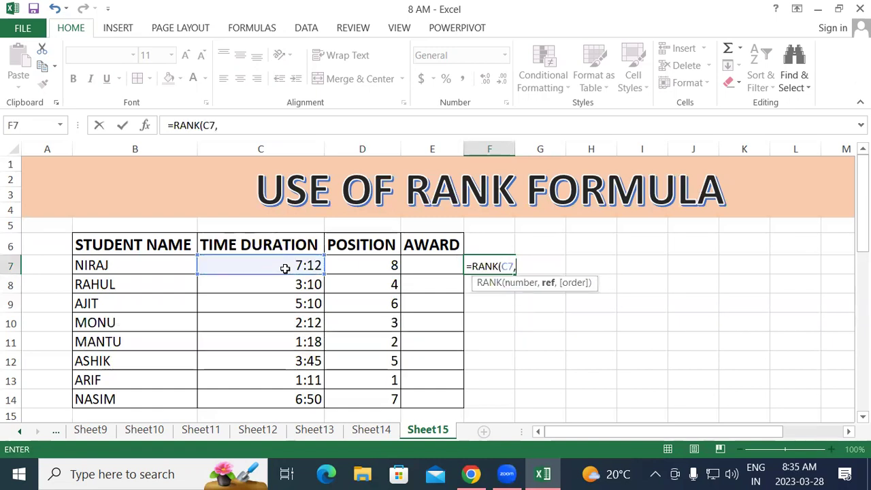
# - Complete the F7 formula as =RANK(C7,C6:C14,1), using a relative range and ascending order
pyautogui.moveTo(272, 246); pyautogui.dragTo(273, 397)
pyautogui.write(',')
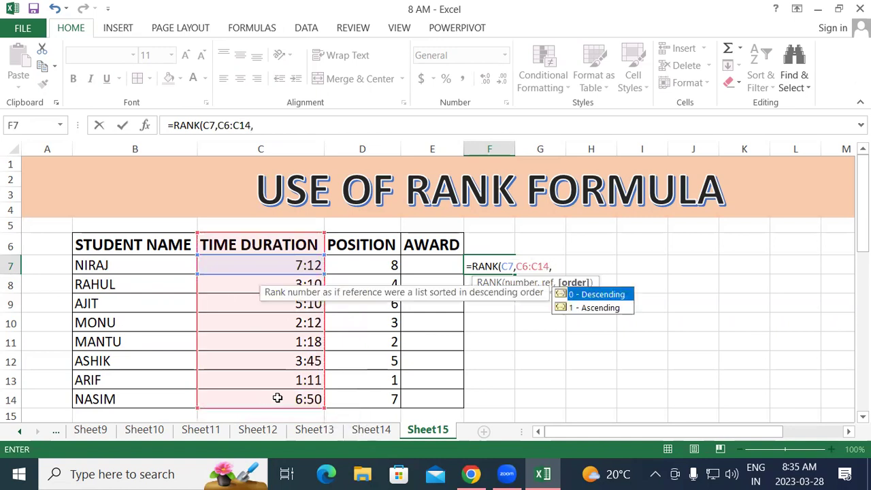
pyautogui.write('1)')
pyautogui.press('Return')
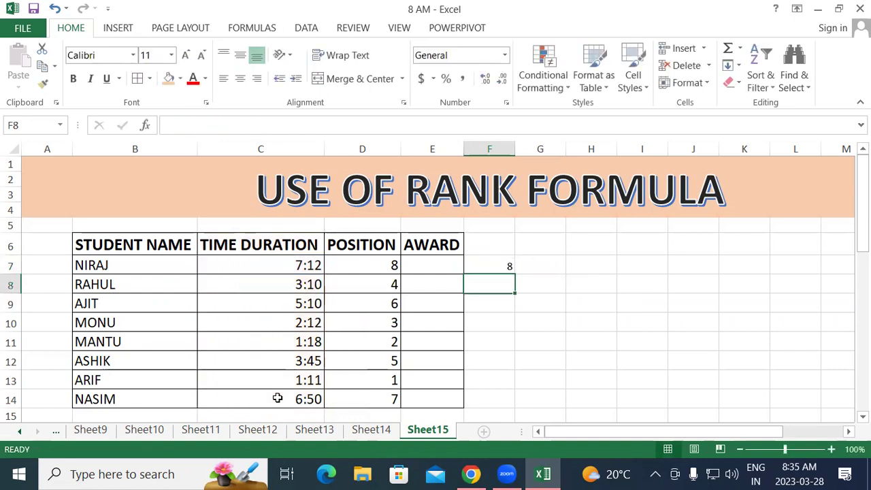
# - Increase the font size of F7 to 14 and fill its relative-range formula down through F14
pyautogui.click(486, 264)
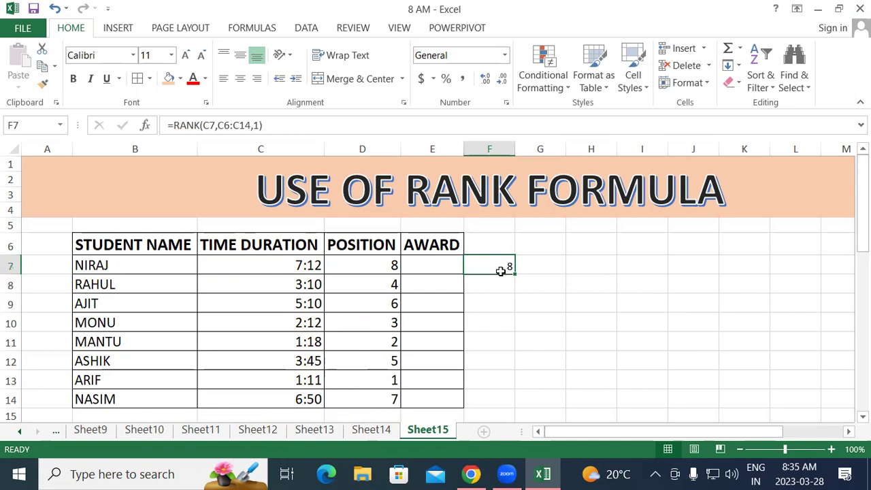
pyautogui.click(186, 56)
pyautogui.click(186, 56)
pyautogui.moveTo(515, 273); pyautogui.dragTo(512, 407)
pyautogui.click(637, 354)
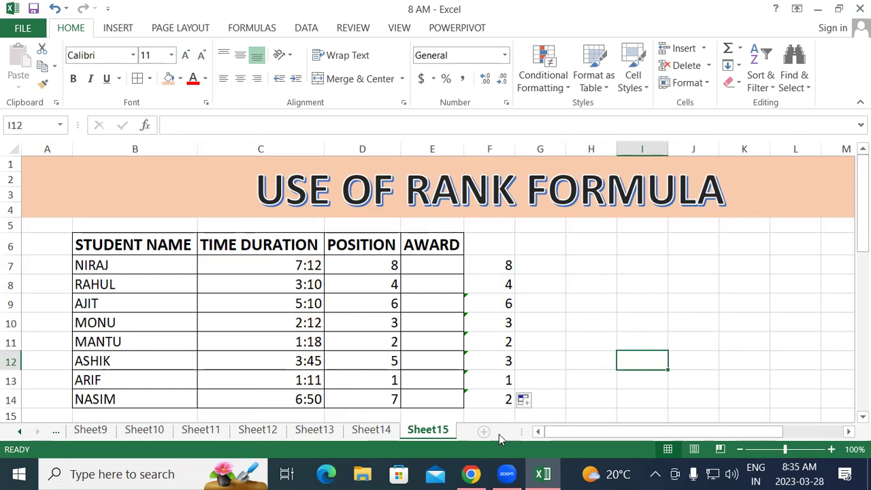
# - Examine the relative-range RANK formulas in F14, F11, F10 and F12 to compare how their references shift
pyautogui.click(500, 393)
pyautogui.click(501, 341)
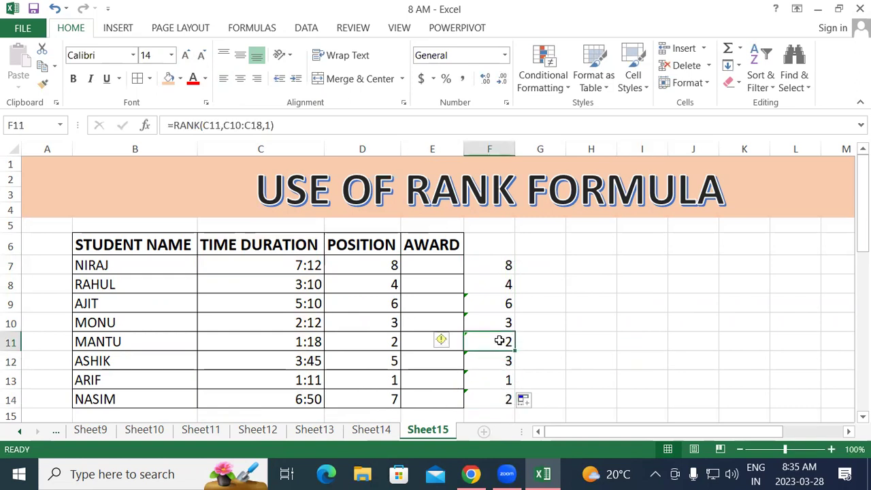
pyautogui.click(500, 320)
pyautogui.click(502, 359)
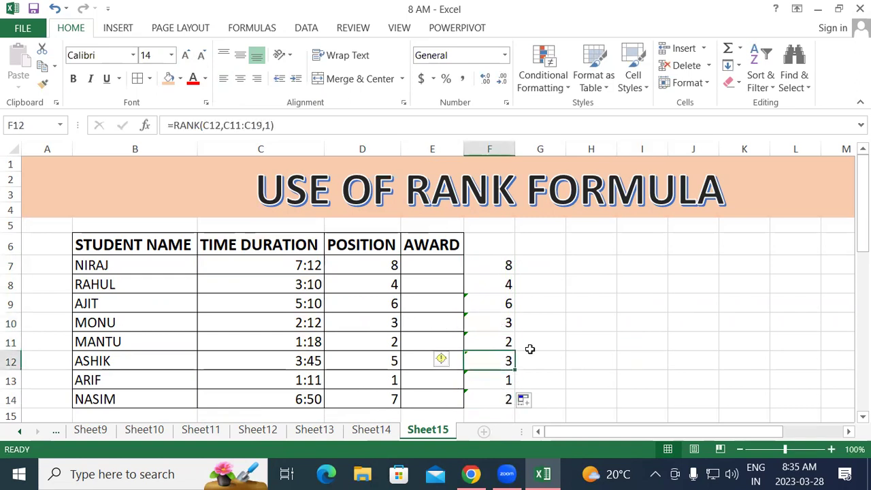
pyautogui.click(622, 312)
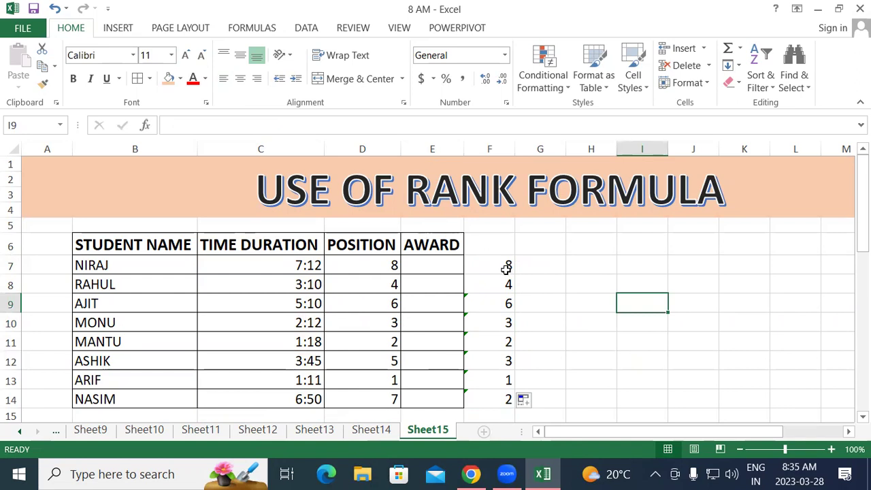
# - Clear all contents and formatting from the comparison cells F6:F14
pyautogui.moveTo(501, 245); pyautogui.dragTo(510, 402)
pyautogui.click(738, 82)
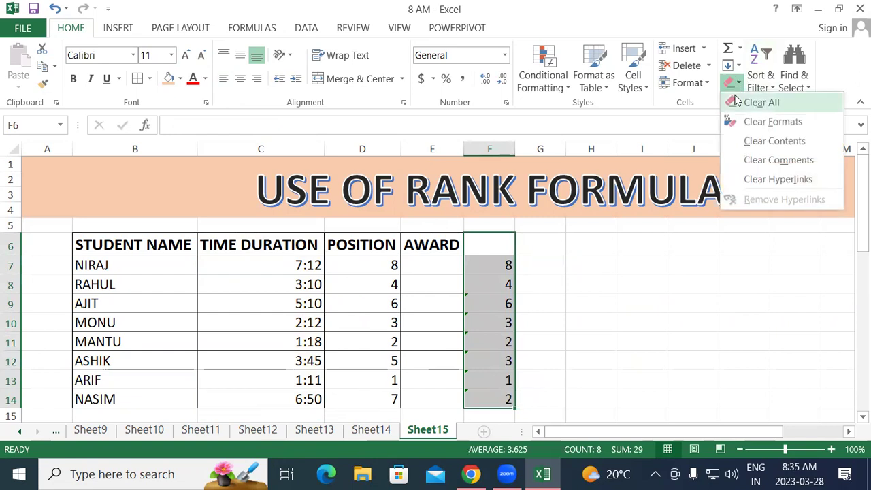
pyautogui.click(735, 102)
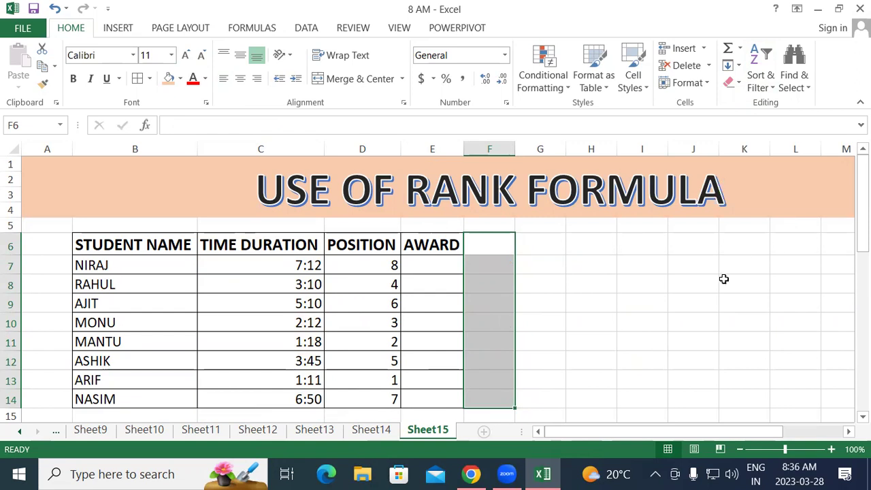
pyautogui.click(631, 301)
# - Start a nested IF formula in E7 that returns "car" when D7=1, and open a second IF as its false value
pyautogui.click(443, 259)
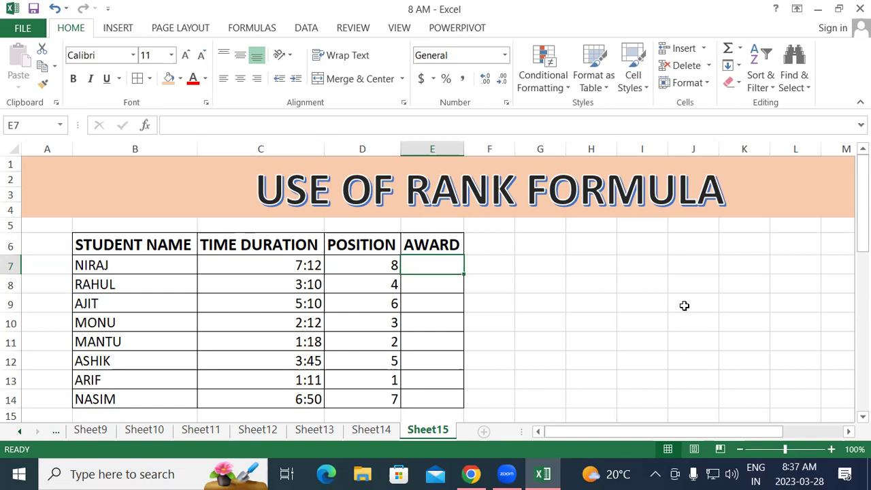
pyautogui.write('=if')
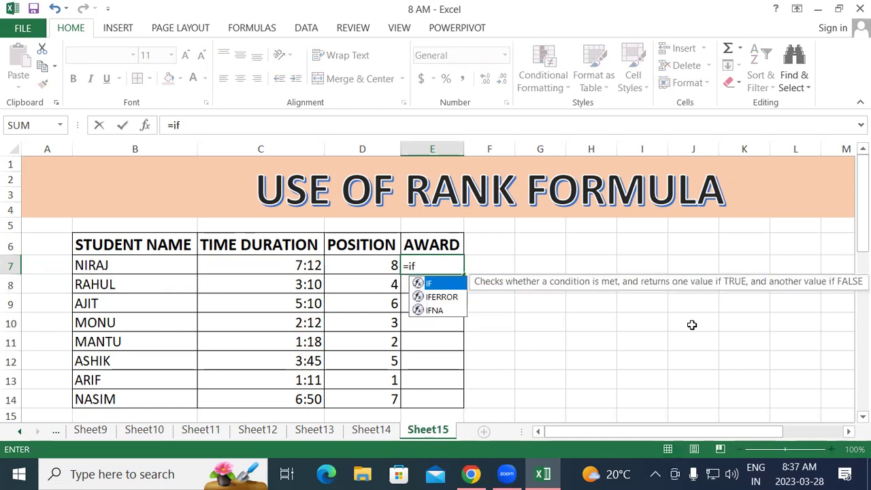
pyautogui.press('Tab')
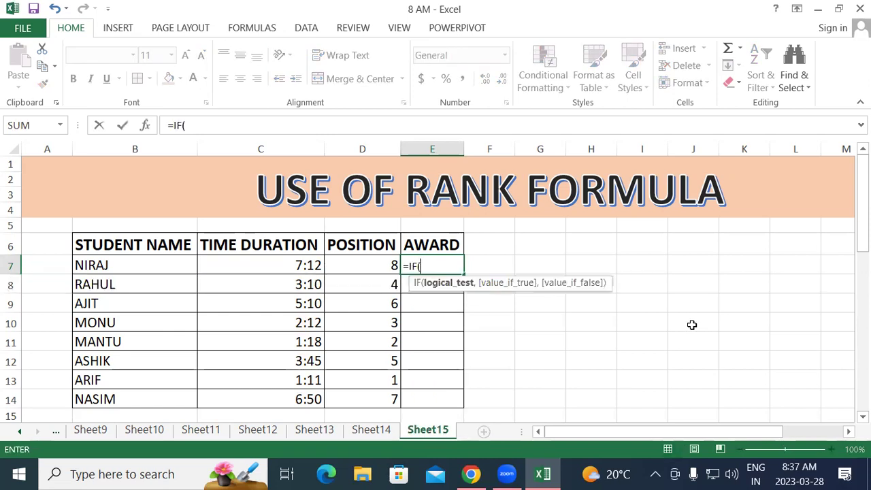
pyautogui.click(381, 268)
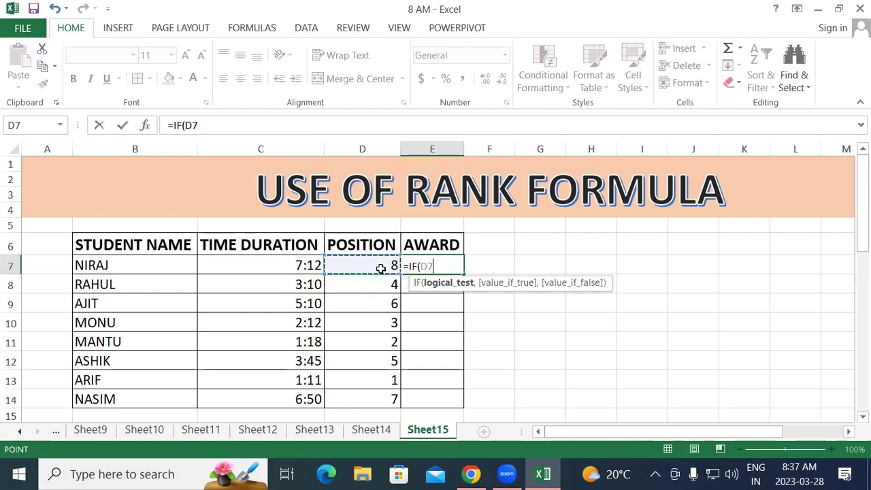
pyautogui.write('=')
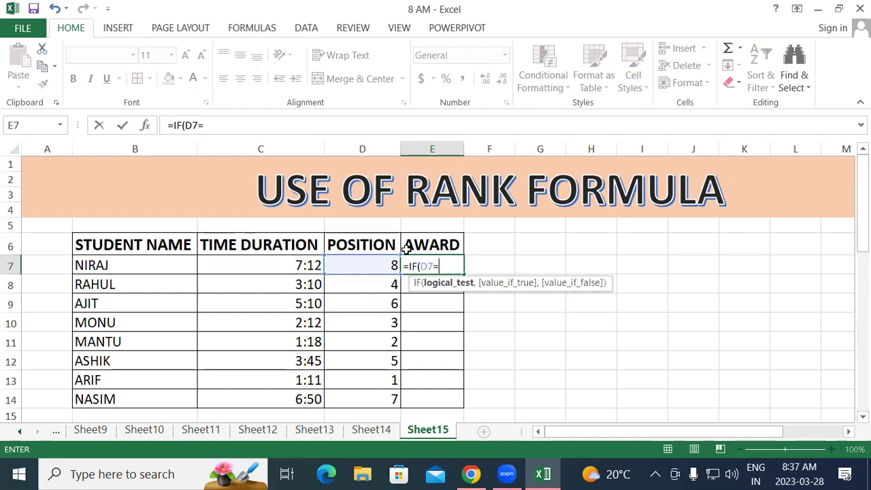
pyautogui.write('1,')
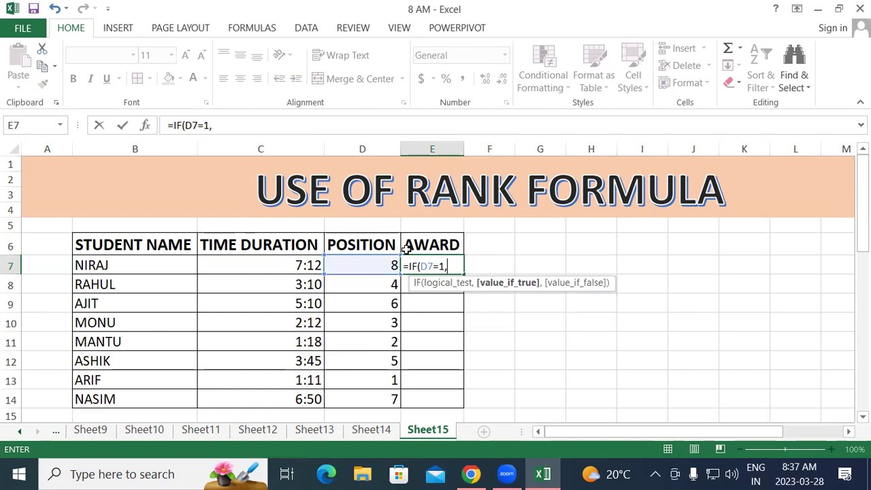
pyautogui.write('"ca')
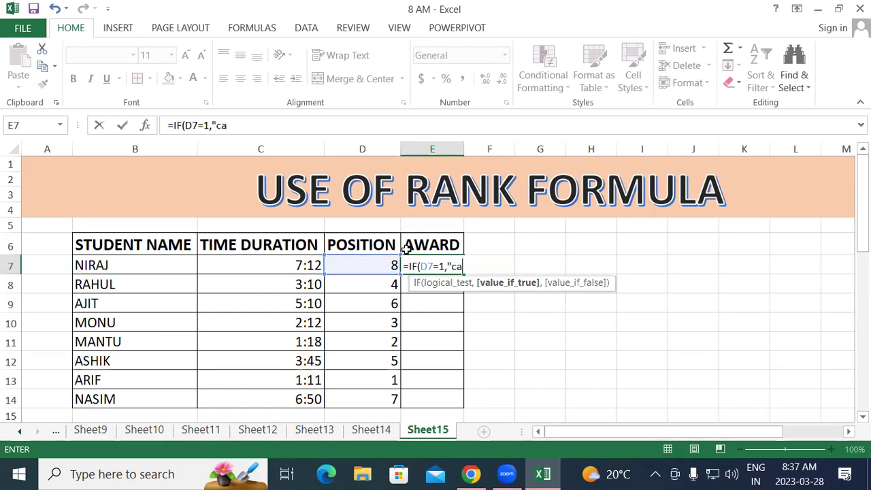
pyautogui.write('r",IF(')
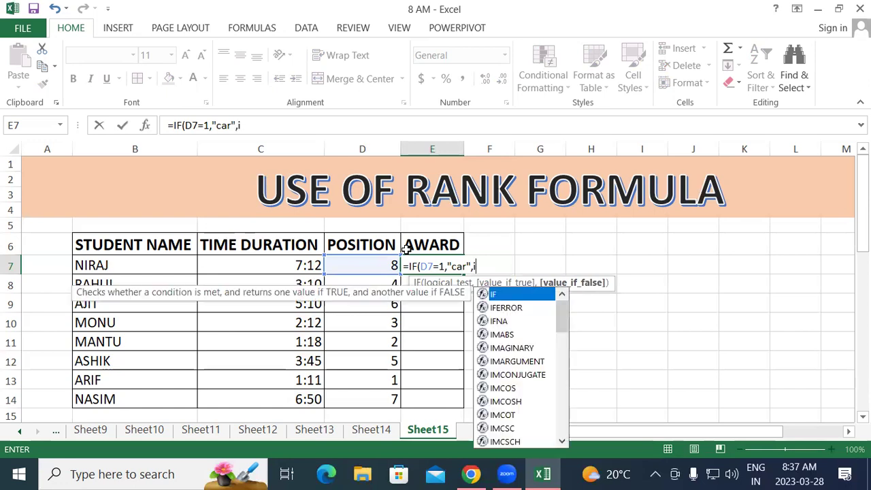
# - Make the second IF in the E7 formula return "bike" when D7=2
pyautogui.click(333, 265)
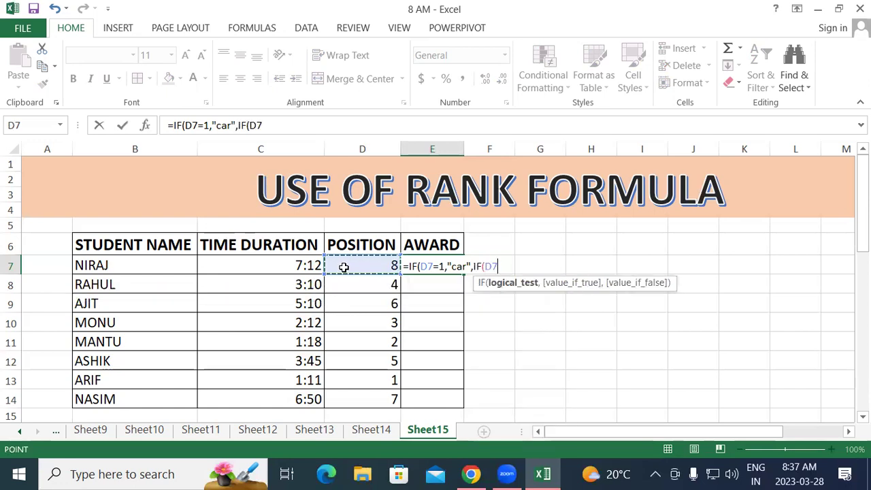
pyautogui.write('=')
pyautogui.write('2')
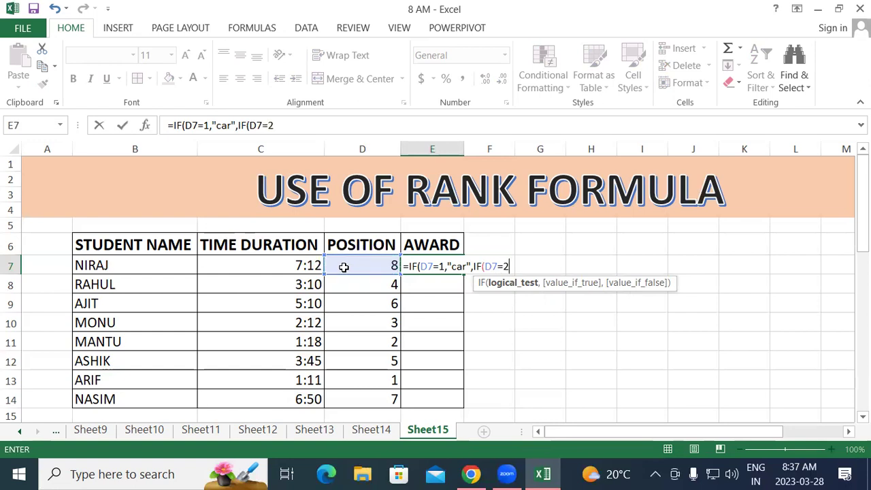
pyautogui.write(',"bi')
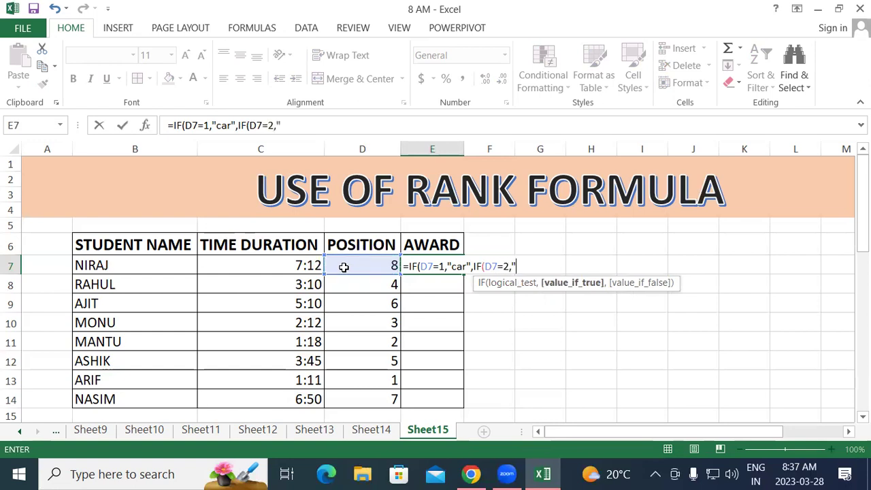
pyautogui.write('ke",')
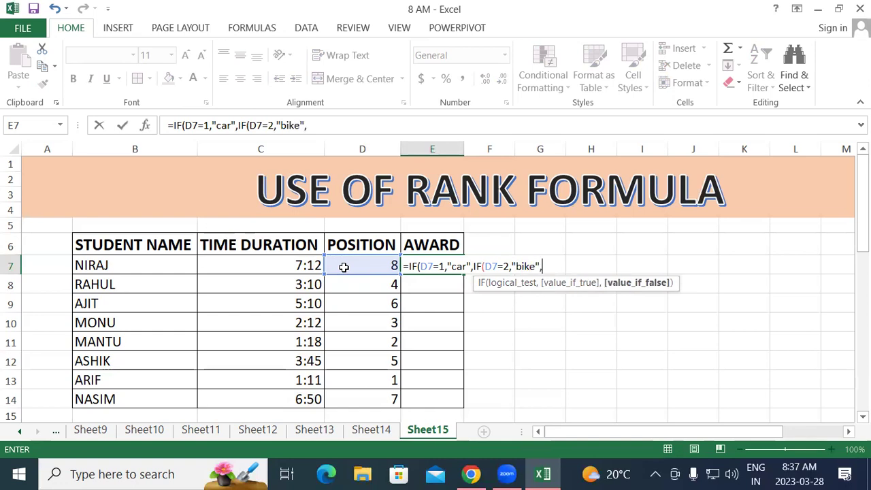
# - Complete the E7 formula with a third IF that returns "cycle" when D7=3 and otherwise "no award"
pyautogui.write('if')
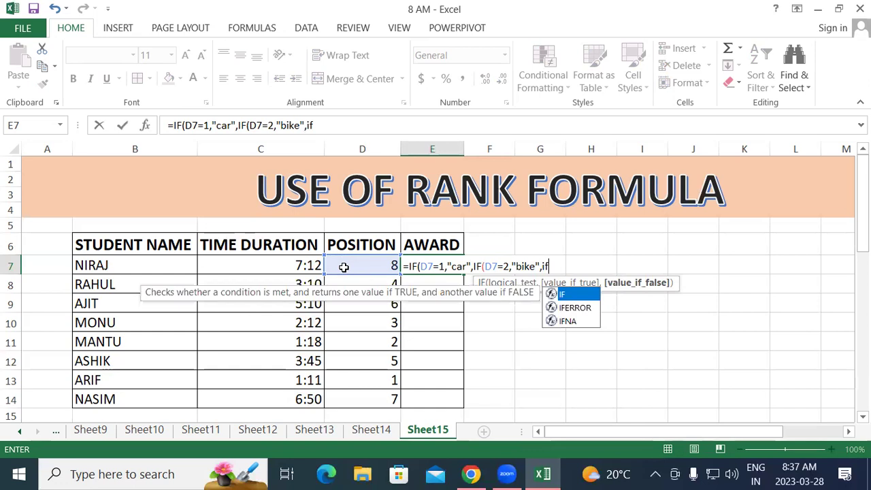
pyautogui.press('Tab')
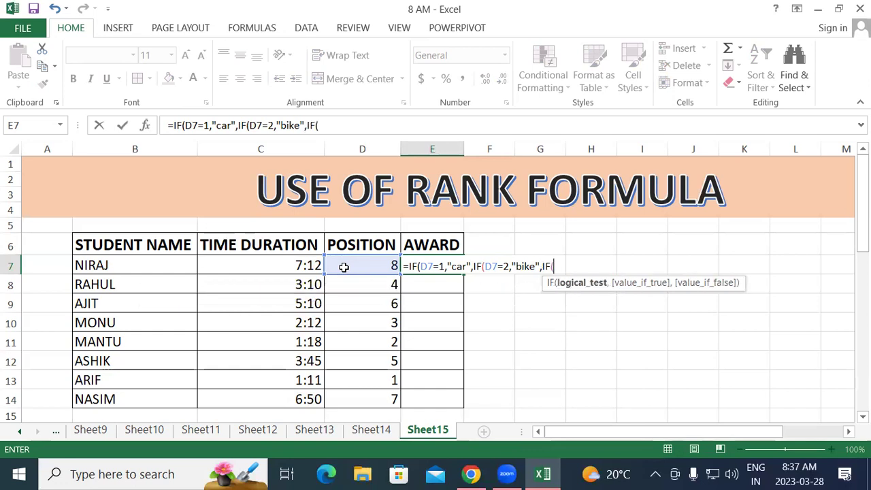
pyautogui.click(377, 268)
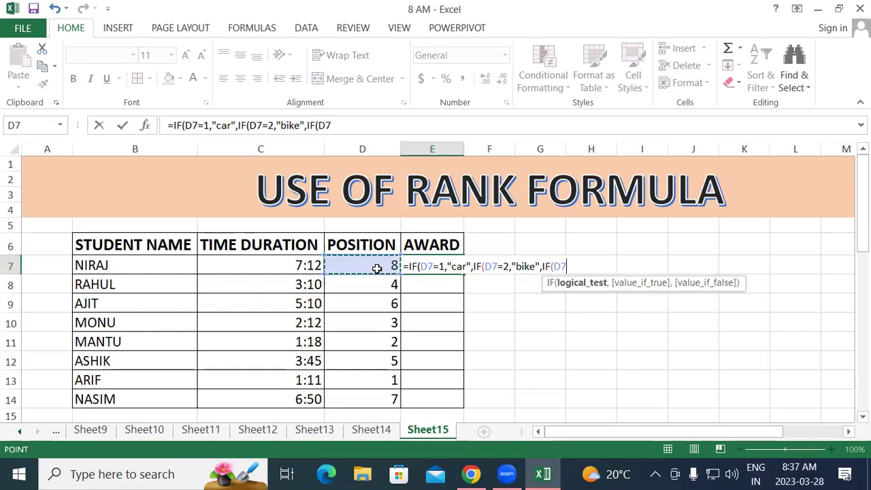
pyautogui.write('=3,"cycle",')
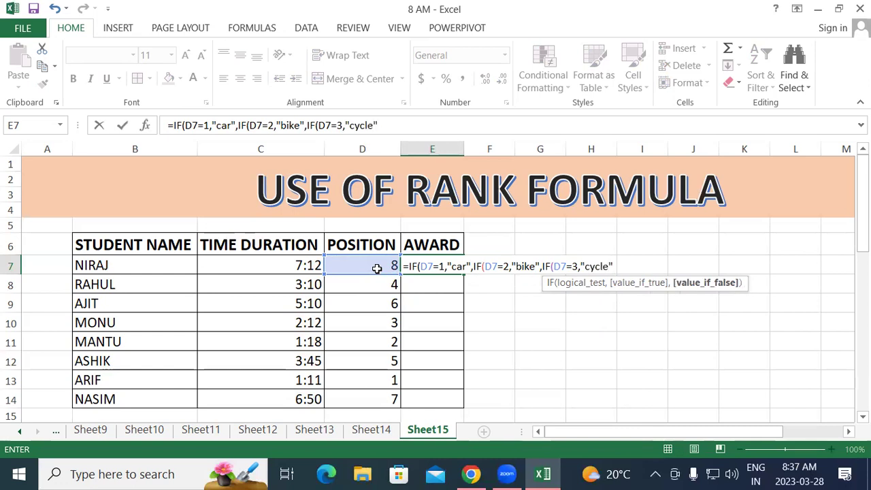
pyautogui.write('"no award')
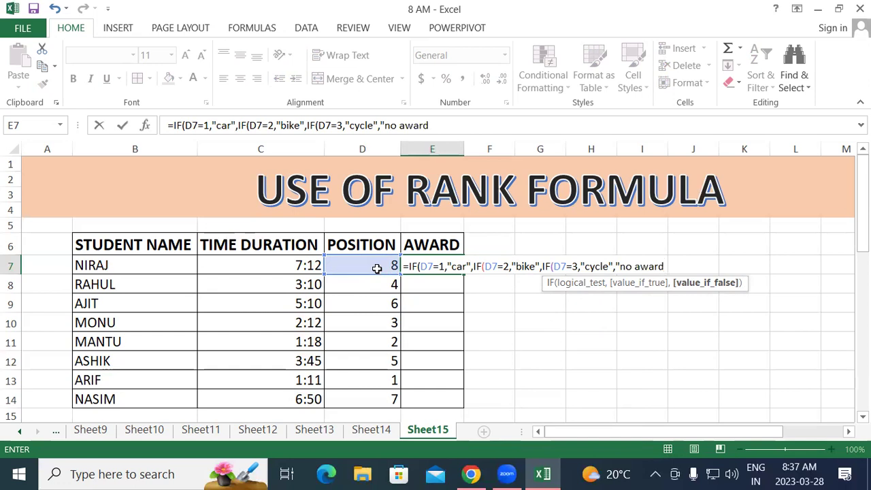
pyautogui.write('")))')
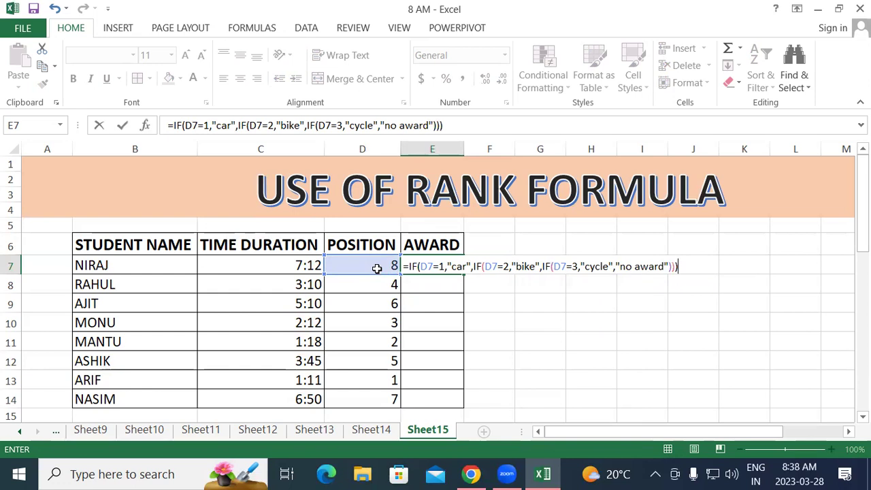
pyautogui.press('Return')
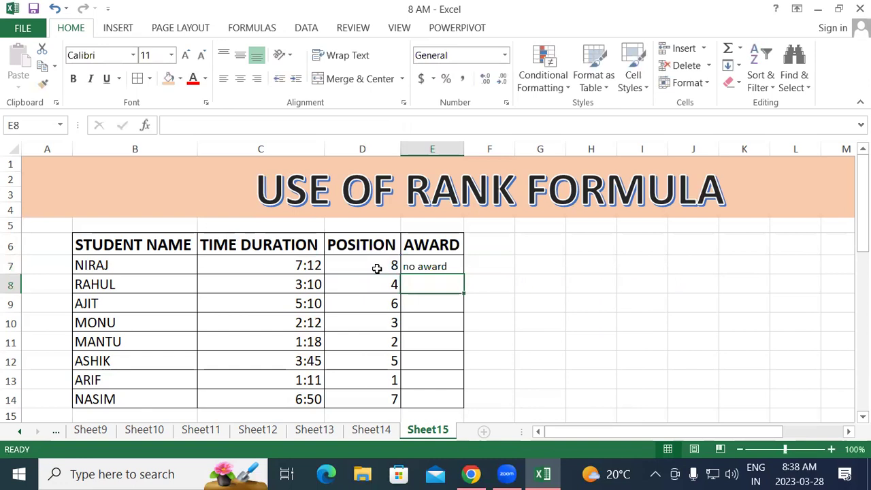
# - Fill the E7 award formula down through E14 and increase the font size of these cells to 14
pyautogui.click(453, 264)
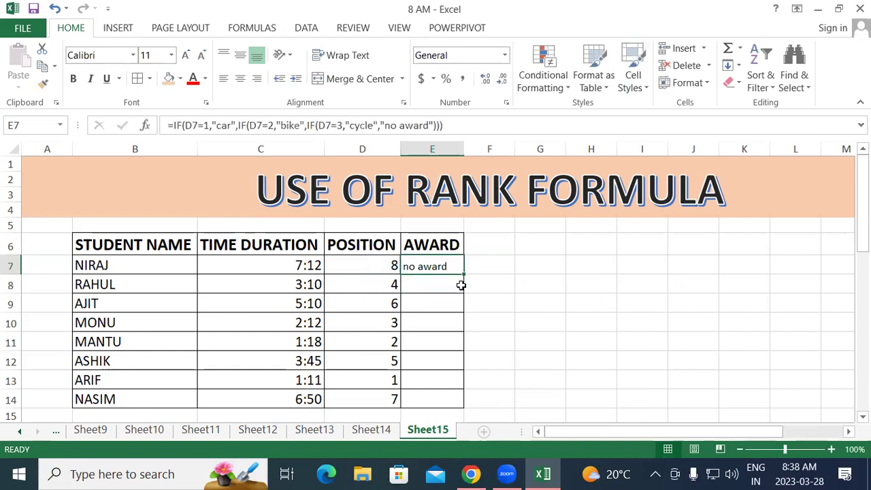
pyautogui.click(461, 281)
pyautogui.click(456, 267)
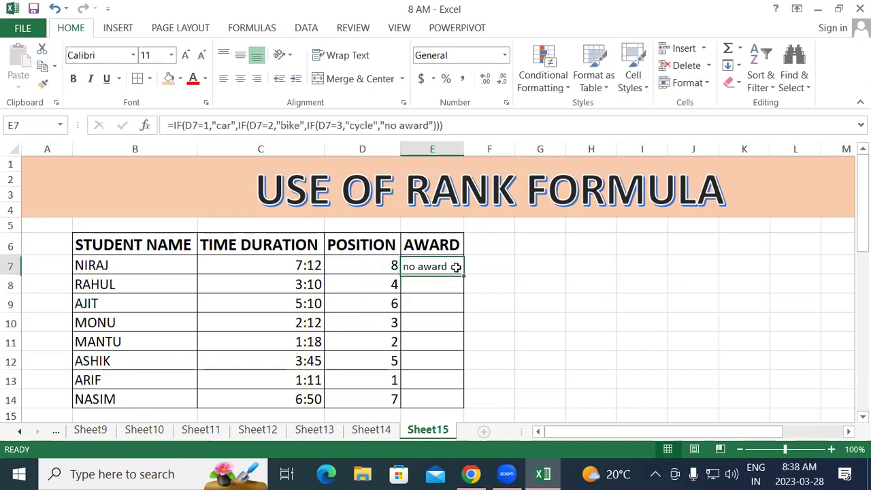
pyautogui.moveTo(463, 274); pyautogui.dragTo(465, 410)
pyautogui.click(186, 55)
pyautogui.click(186, 55)
pyautogui.click(623, 319)
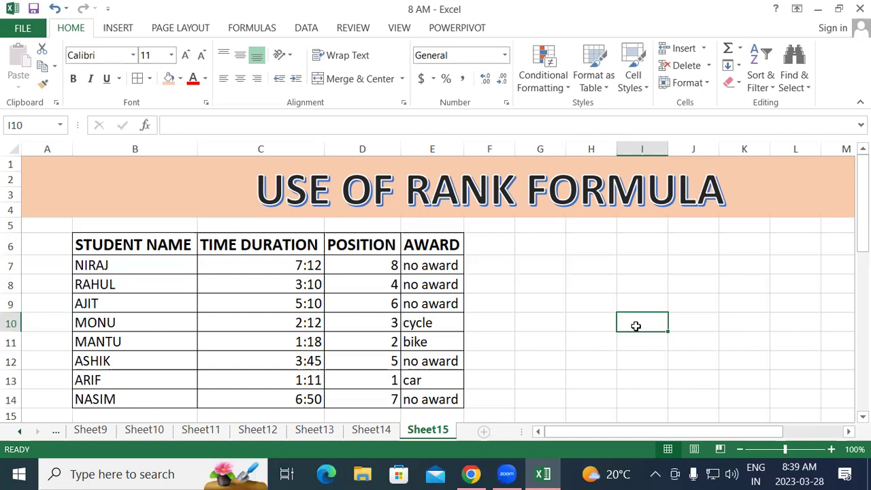
# - Replace the TIME DURATION header in C42 with NUMBER
pyautogui.moveTo(862, 205); pyautogui.dragTo(850, 392)
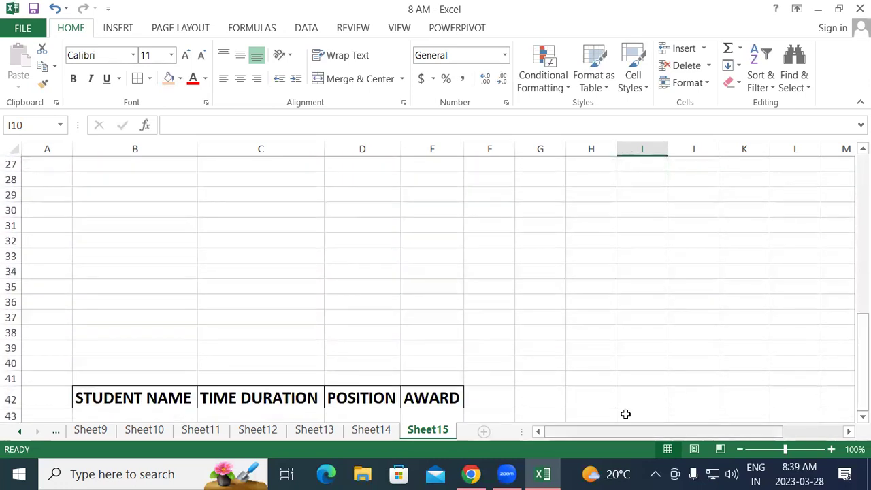
pyautogui.click(292, 390)
pyautogui.write('number')
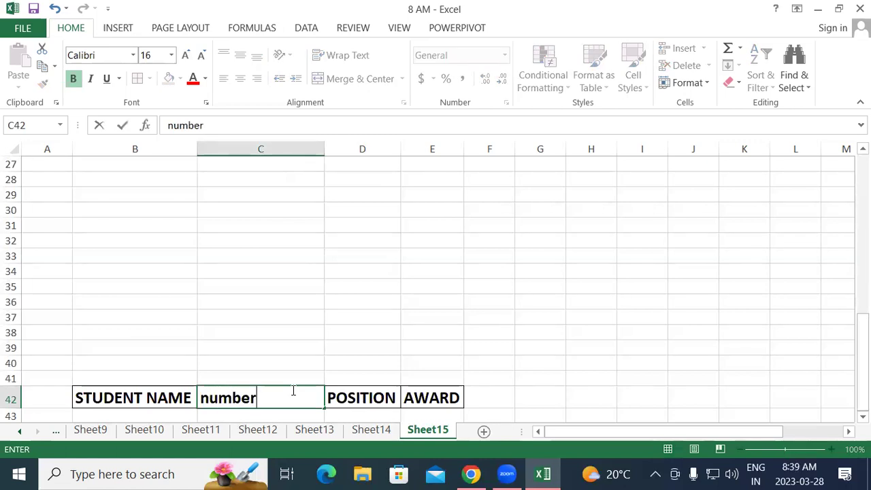
pyautogui.press('BackSpace')
pyautogui.press('BackSpace')
pyautogui.press('BackSpace')
pyautogui.press('BackSpace')
pyautogui.press('BackSpace')
pyautogui.press('BackSpace')
pyautogui.write('NUMBER')
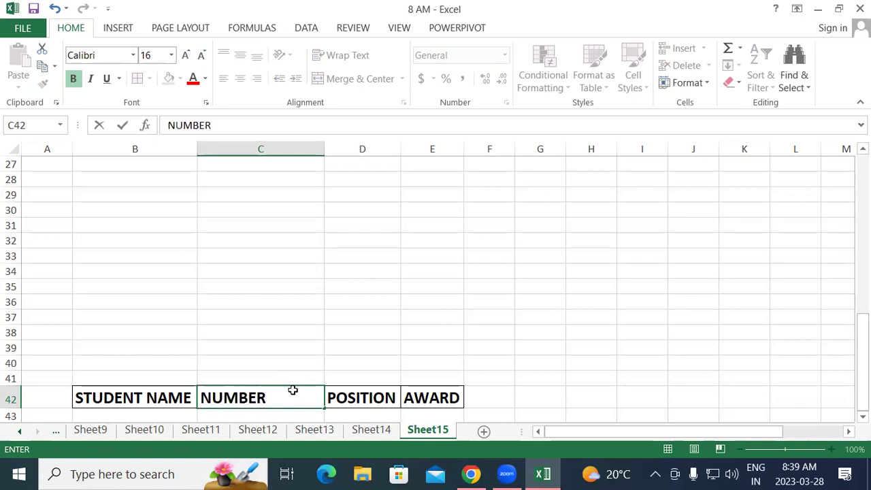
pyautogui.press('Return')
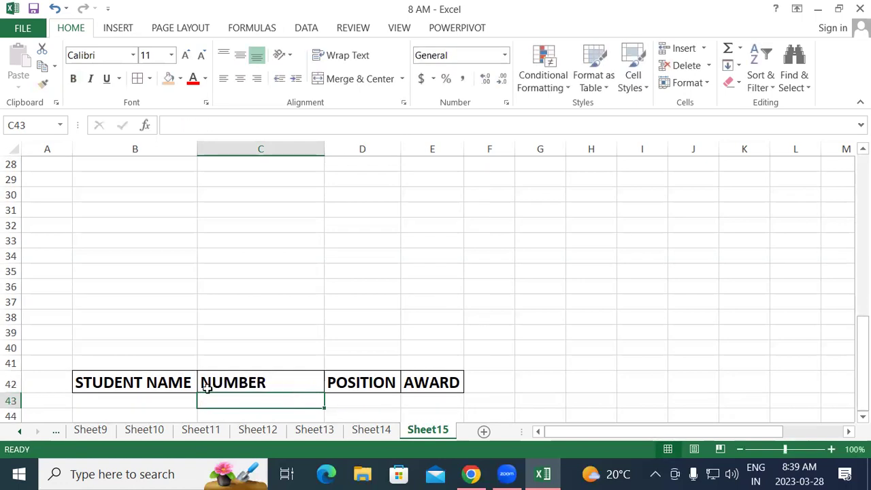
# - Copy the header row B42:E42 and paste it at B22
pyautogui.moveTo(120, 386); pyautogui.dragTo(411, 383)
pyautogui.hotkey('ctrl', 'c')
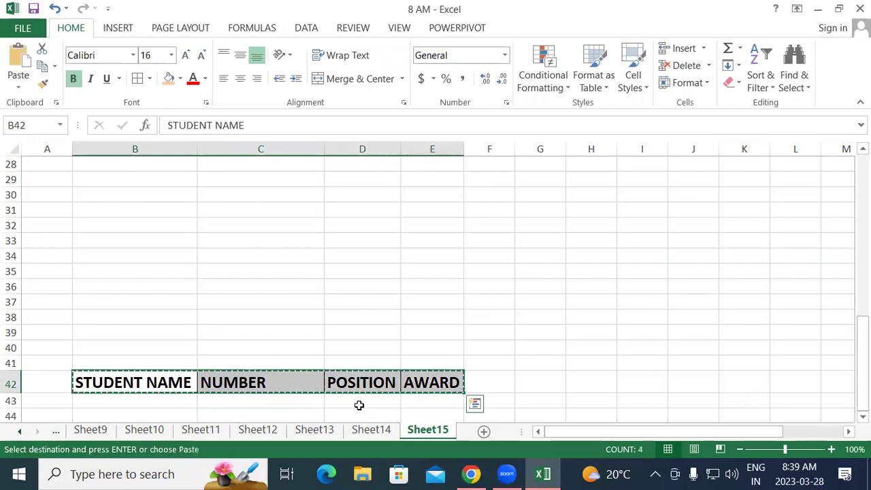
pyautogui.scroll(3, 220, 282)
pyautogui.click(126, 198)
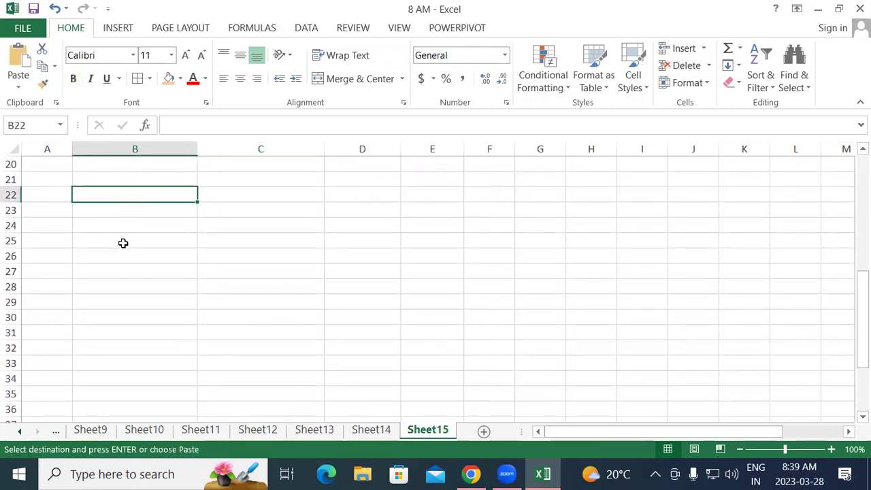
pyautogui.press('Return')
pyautogui.click(206, 292)
# - Copy the student names in B7:B14 and paste them under the second table's STUDENT NAME header at B23
pyautogui.scroll(5, 205, 252)
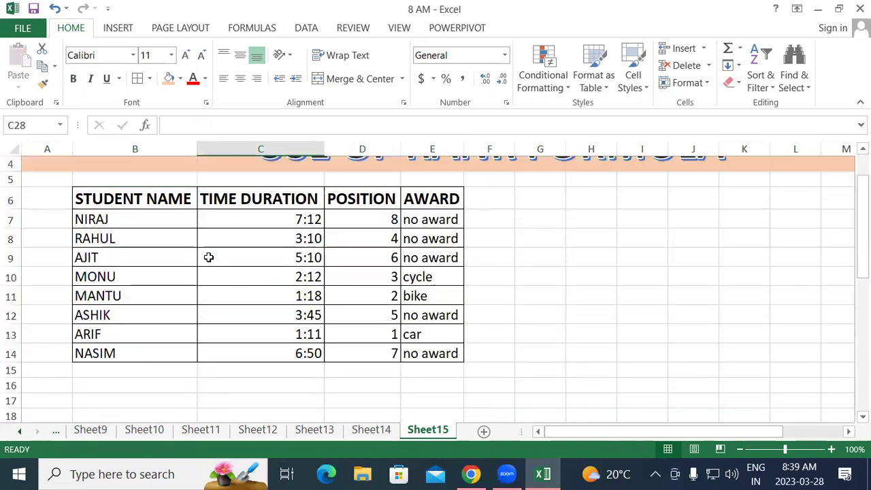
pyautogui.moveTo(159, 218); pyautogui.dragTo(140, 352)
pyautogui.hotkey('ctrl', 'c')
pyautogui.scroll(-3, 147, 352)
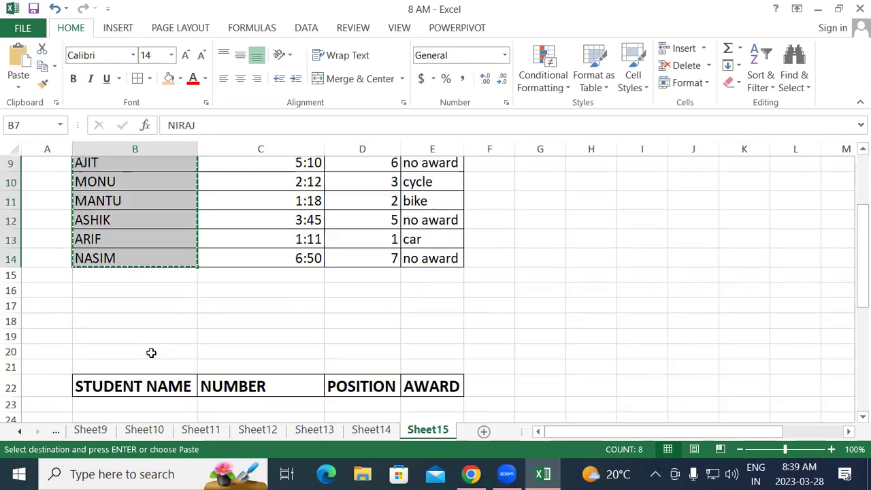
pyautogui.click(144, 348)
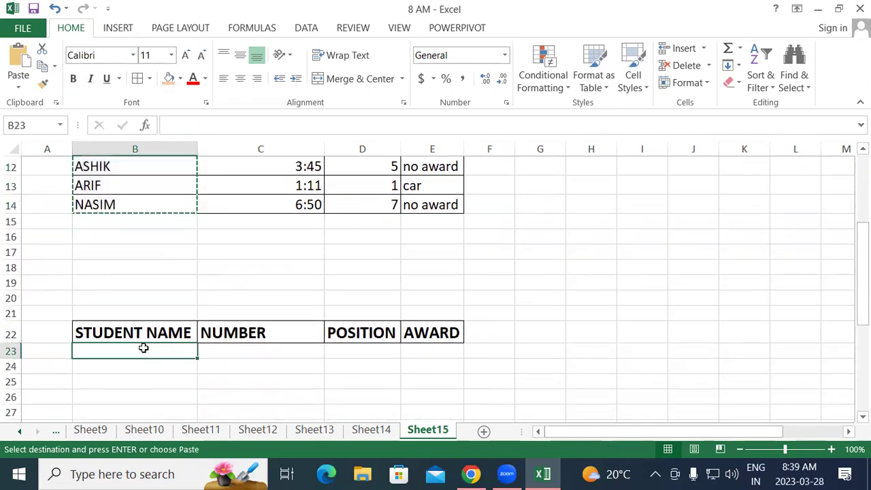
pyautogui.hotkey('ctrl', 'v')
# - Enter =RANDBETWEEN(45,95) in C23 and fill it down through C30
pyautogui.click(233, 351)
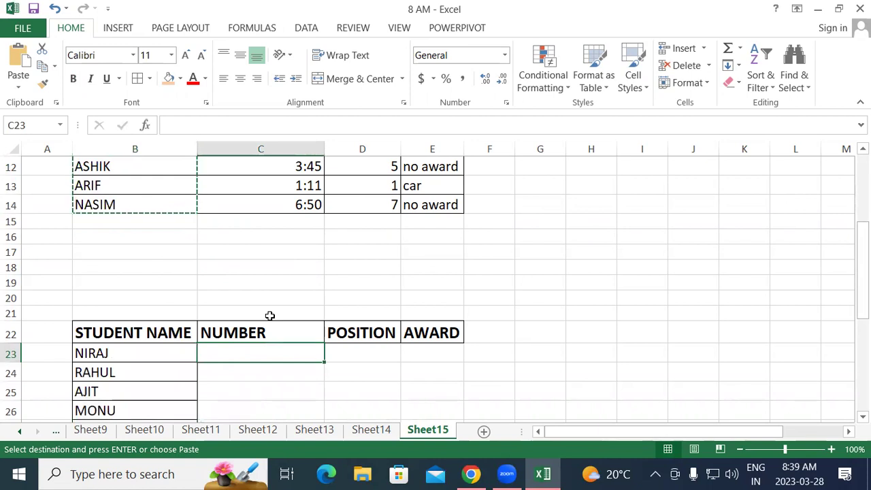
pyautogui.write('=RAND')
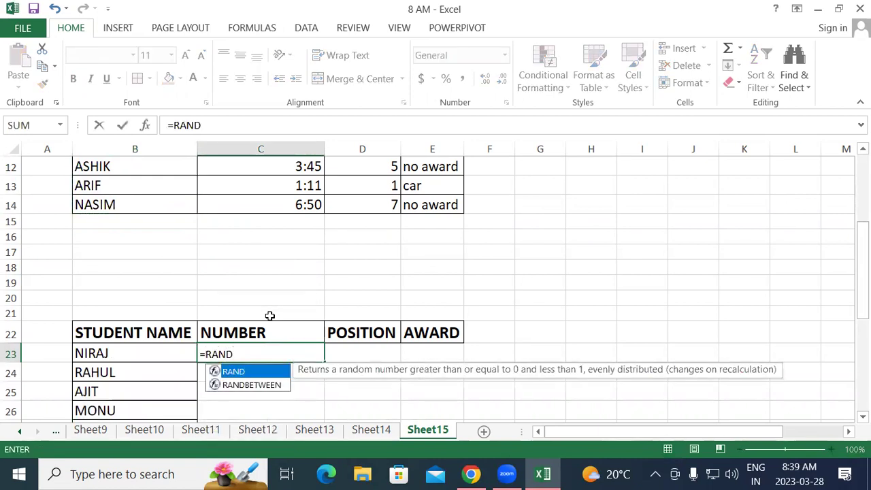
pyautogui.press('Down')
pyautogui.press('Tab')
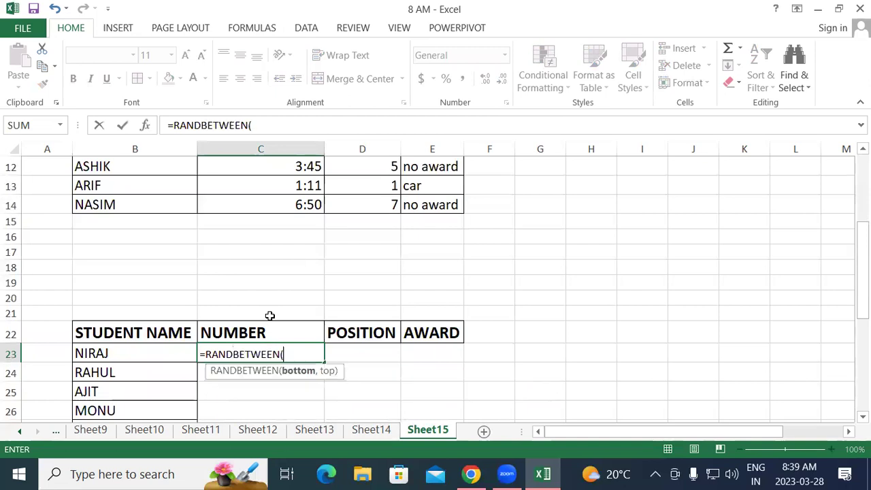
pyautogui.write('45,9')
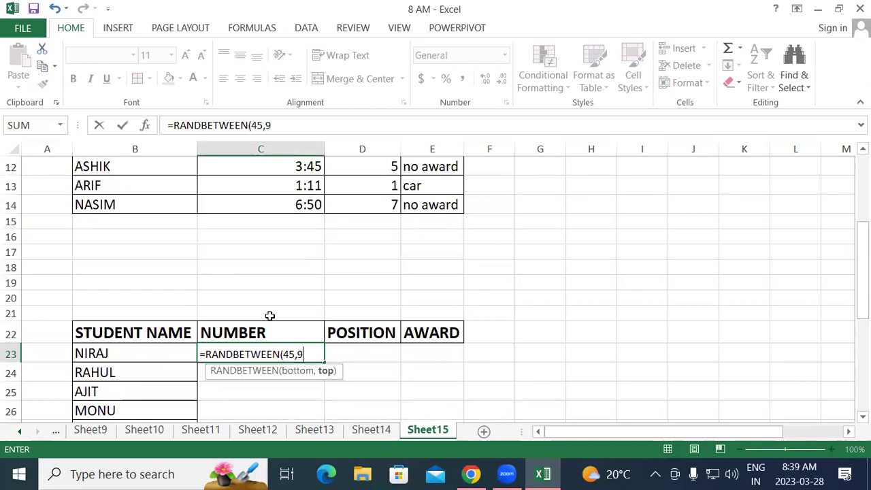
pyautogui.write('5)')
pyautogui.press('Return')
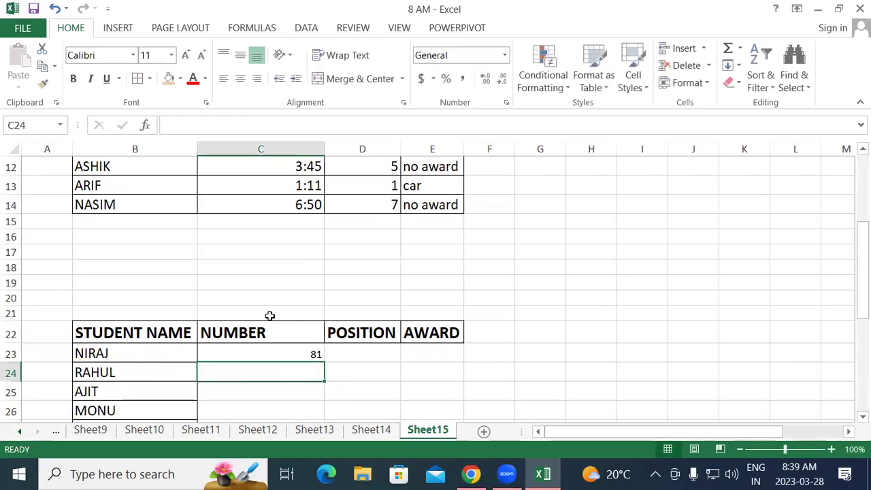
pyautogui.click(317, 353)
pyautogui.moveTo(324, 362)
pyautogui.mouseDown()
pyautogui.moveTo(321, 433)
pyautogui.moveTo(317, 365)
pyautogui.moveTo(315, 393)
pyautogui.mouseUp()
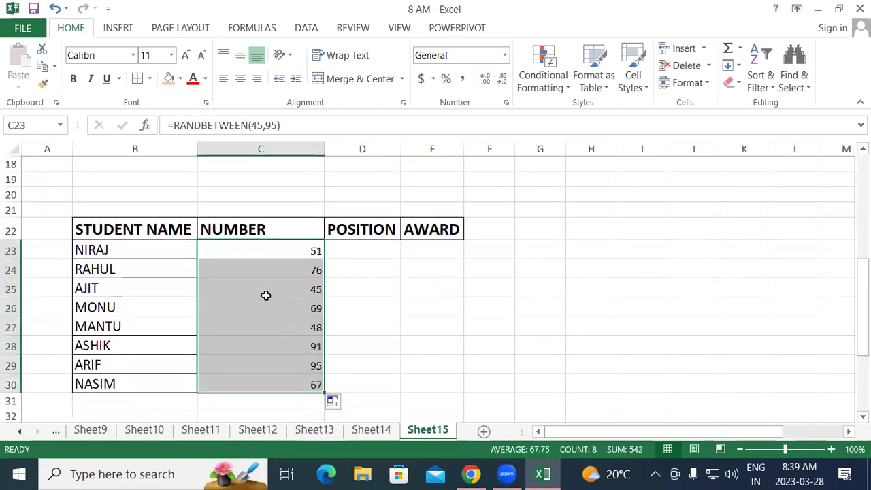
# - Replace the random-number formulas in C23:C30 with fixed numbers by copying them and pasting values only over the same cells
pyautogui.rightClick(310, 280)
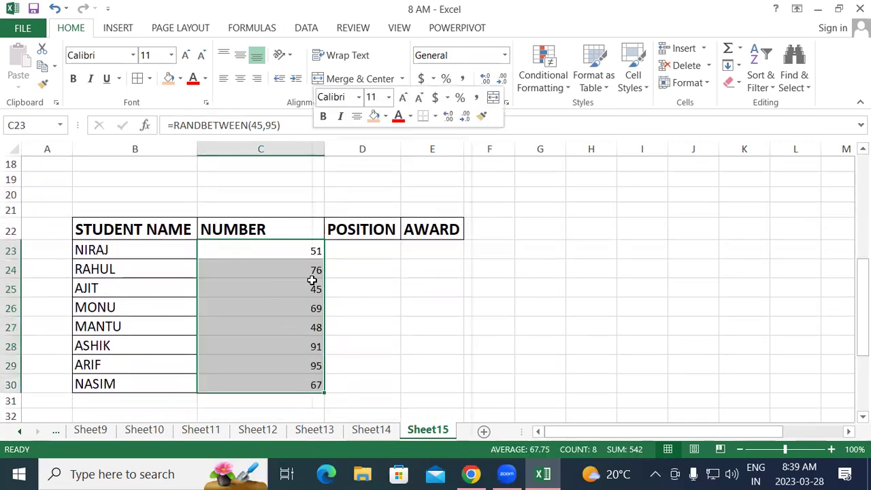
pyautogui.click(354, 175)
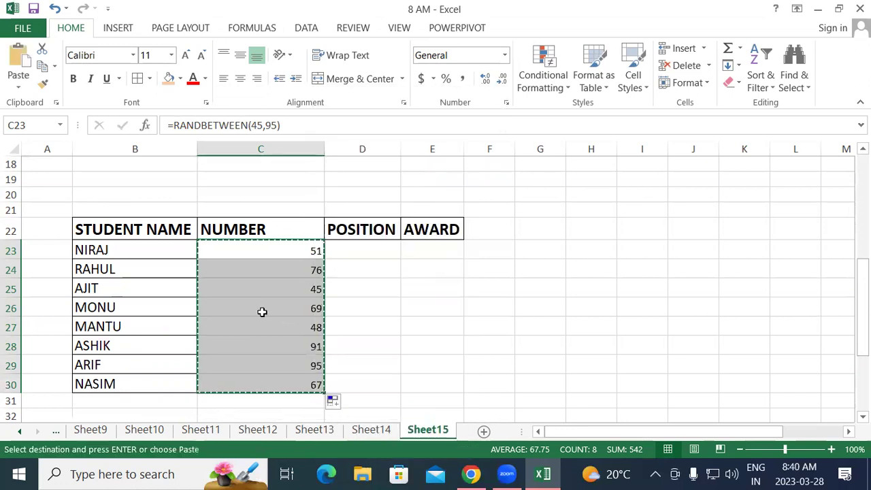
pyautogui.rightClick(260, 311)
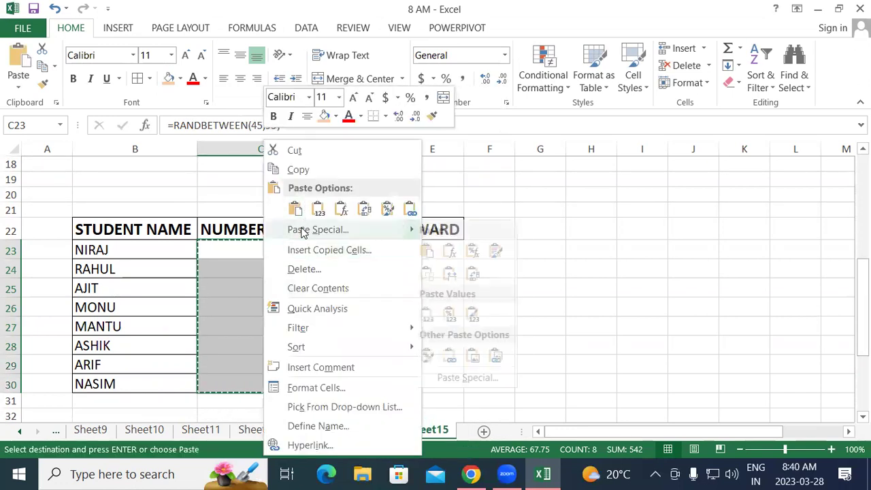
pyautogui.click(307, 230)
pyautogui.click(188, 169)
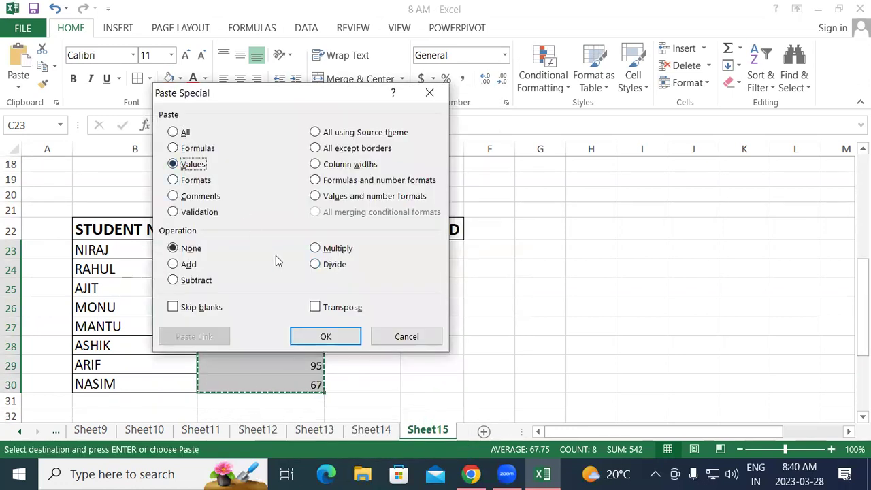
pyautogui.click(329, 336)
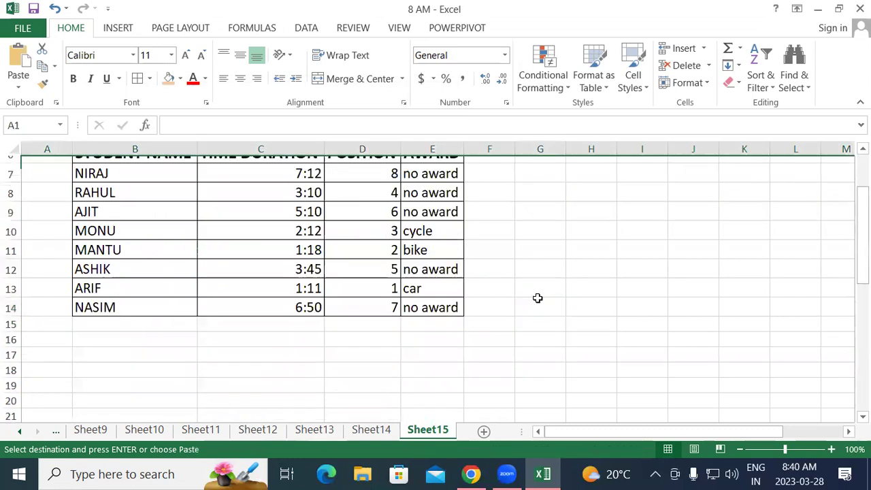
# - Start a RANK formula in D23 with C23 as the number to rank
pyautogui.click(539, 299)
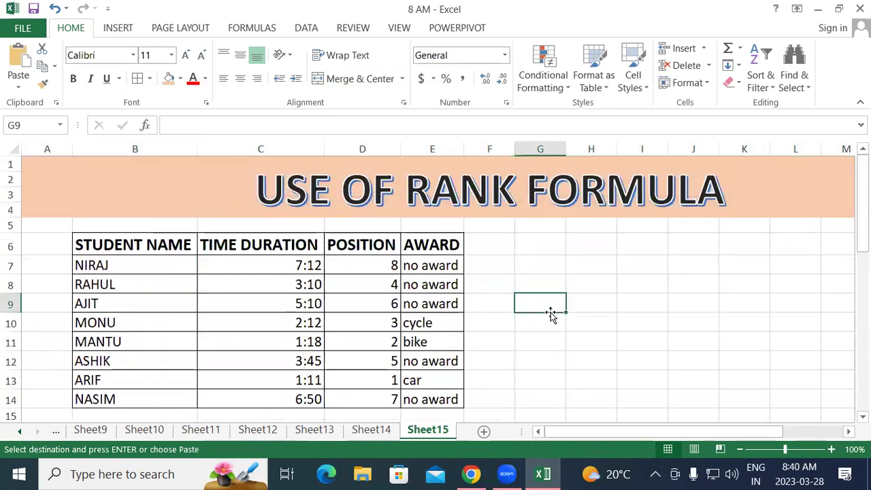
pyautogui.scroll(-5, 531, 381)
pyautogui.scroll(-3, 530, 382)
pyautogui.scroll(3, 461, 331)
pyautogui.doubleClick(366, 262)
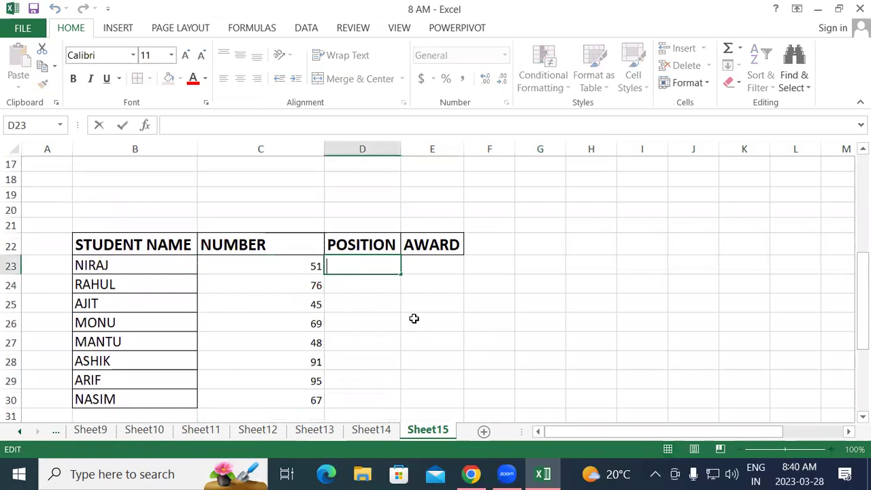
pyautogui.write('=')
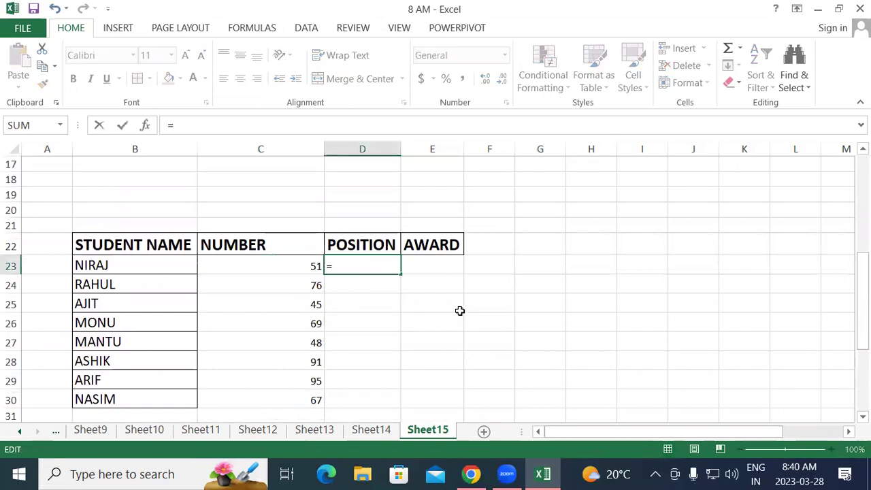
pyautogui.write('RANK.AVG(')
pyautogui.press('BackSpace')
pyautogui.press('BackSpace')
pyautogui.press('BackSpace')
pyautogui.press('BackSpace')
pyautogui.press('BackSpace')
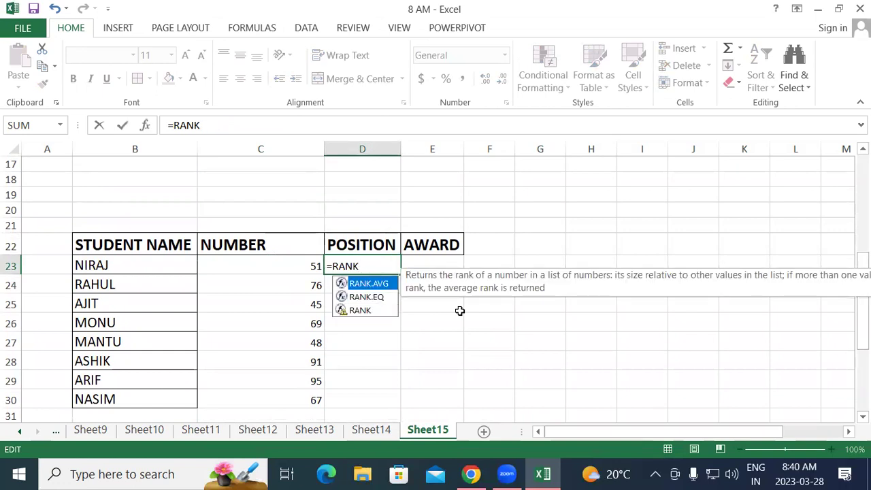
pyautogui.press('Down')
pyautogui.press('Down')
pyautogui.press('Tab')
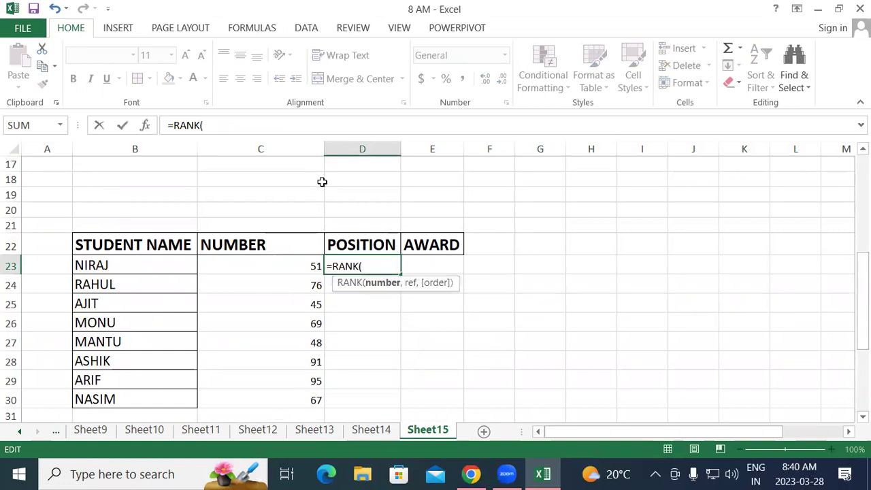
pyautogui.click(298, 270)
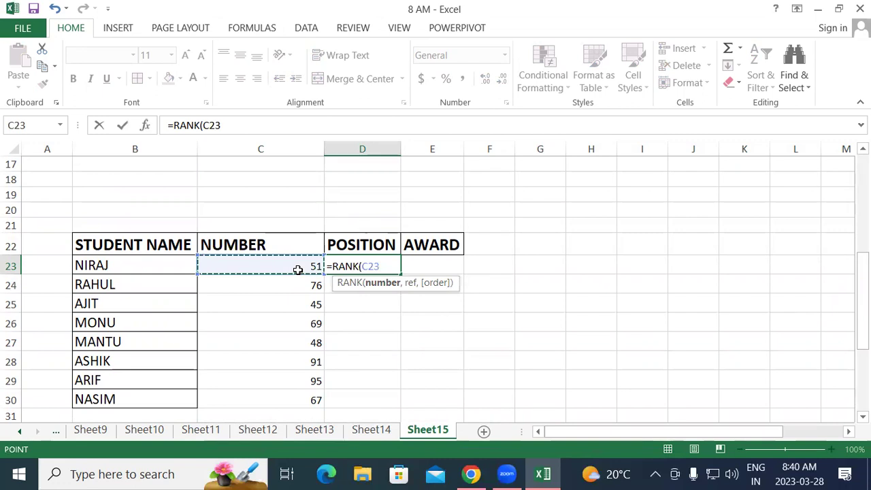
pyautogui.write(',')
pyautogui.click(291, 249)
pyautogui.moveTo(292, 258); pyautogui.dragTo(291, 395)
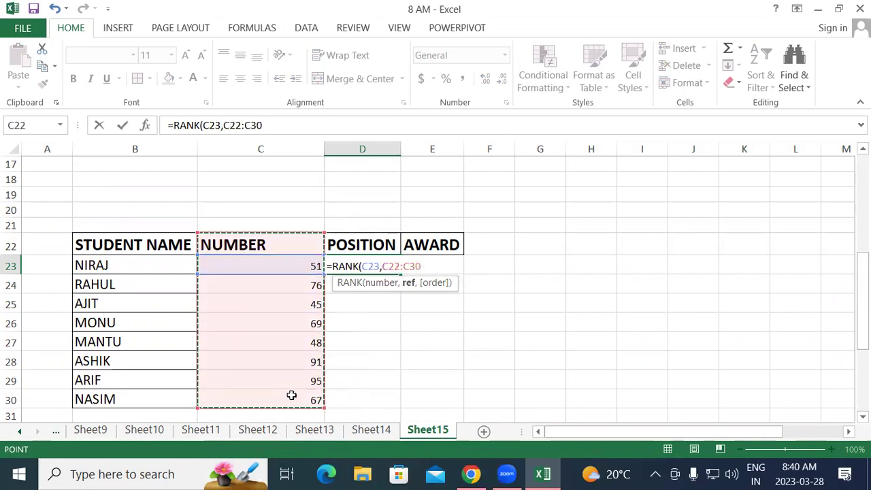
pyautogui.write(',')
pyautogui.press('BackSpace')
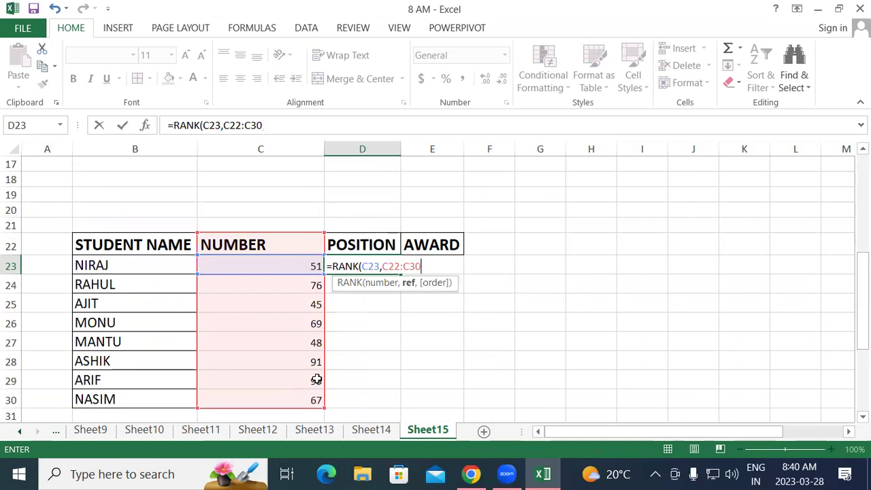
pyautogui.press('F4')
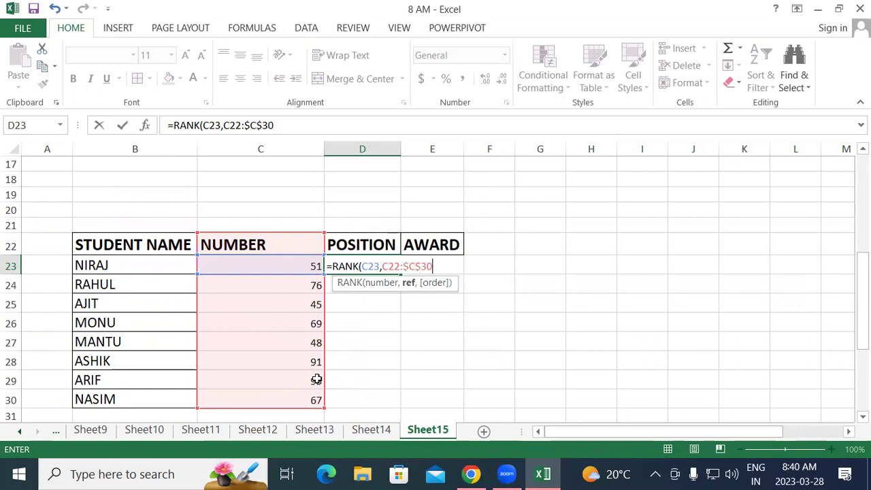
pyautogui.press('BackSpace')
pyautogui.press('BackSpace')
pyautogui.press('BackSpace')
pyautogui.press('BackSpace')
pyautogui.press('BackSpace')
pyautogui.press('BackSpace')
pyautogui.press('BackSpace')
pyautogui.press('BackSpace')
pyautogui.press('BackSpace')
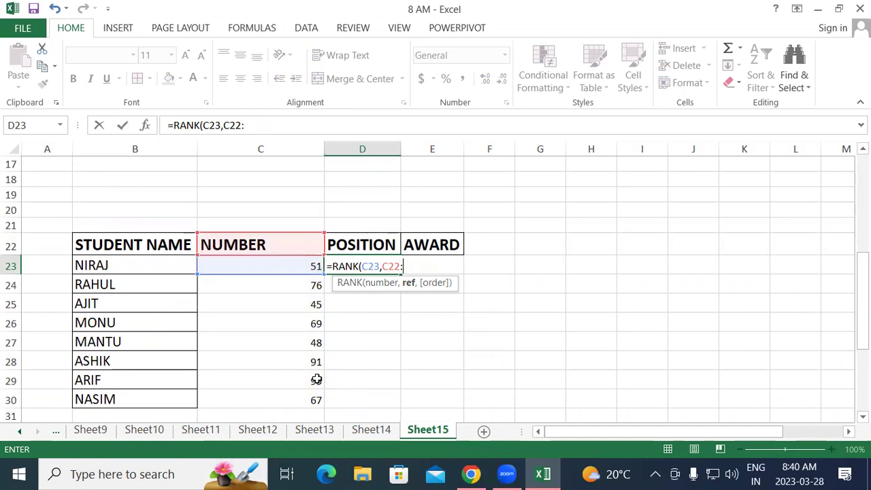
# - Complete the D23 RANK formula with the absolute range $C$22:$C$30 and descending order 0
pyautogui.moveTo(257, 239); pyautogui.dragTo(257, 397)
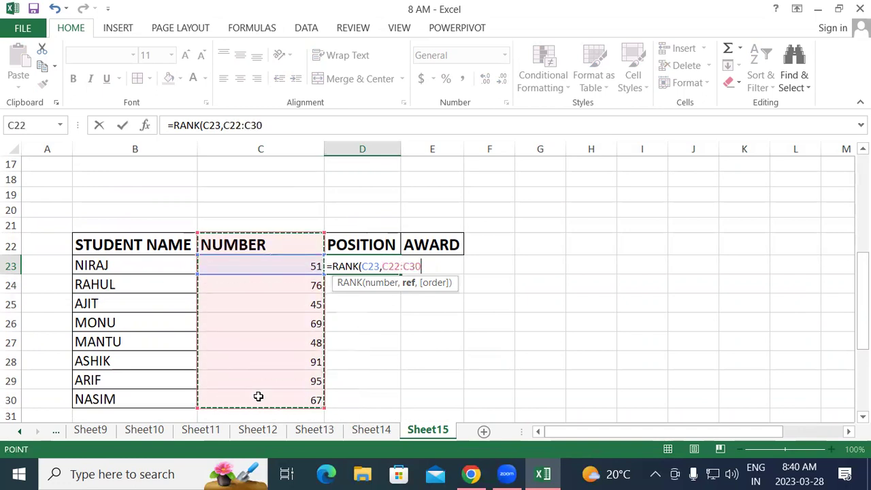
pyautogui.press('F4')
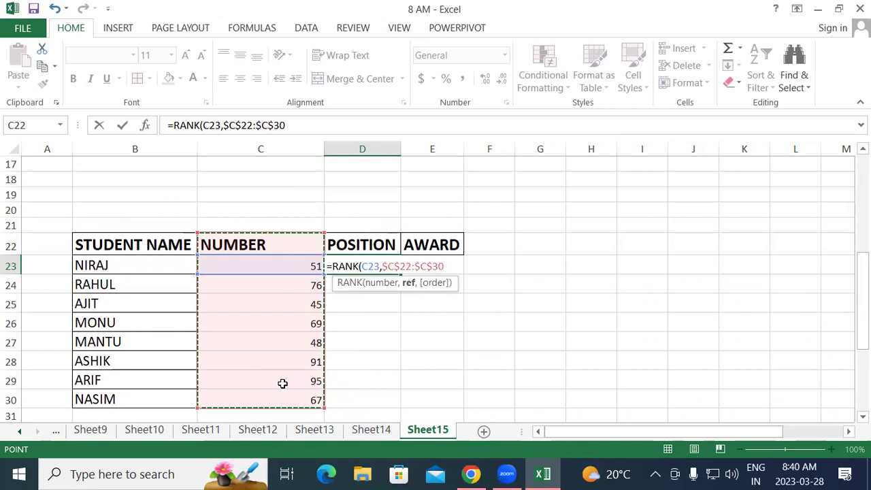
pyautogui.write(',')
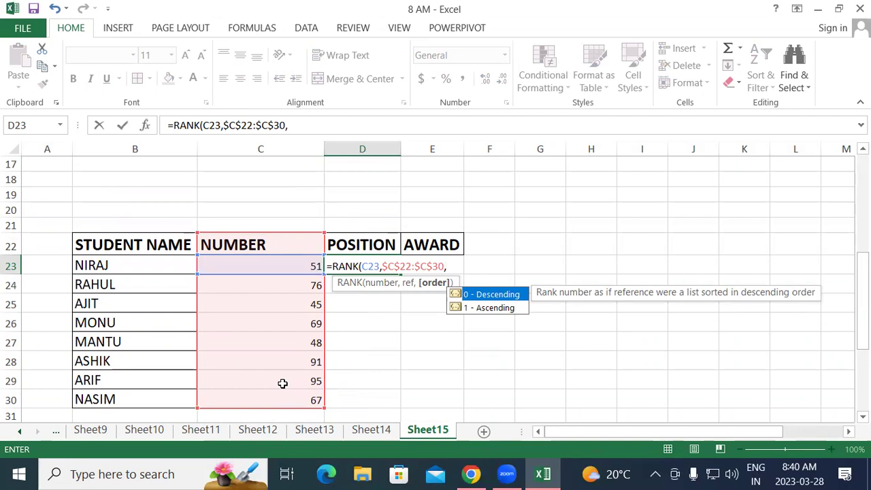
pyautogui.write('0')
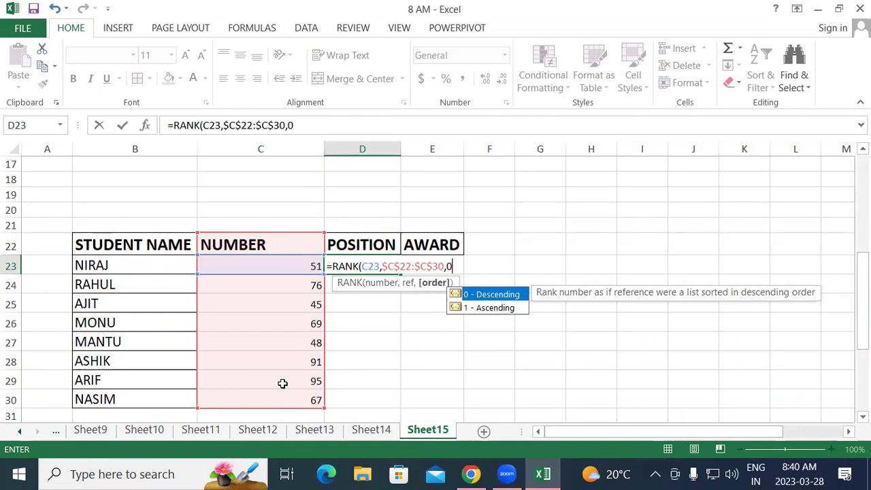
pyautogui.write(')')
pyautogui.press('Return')
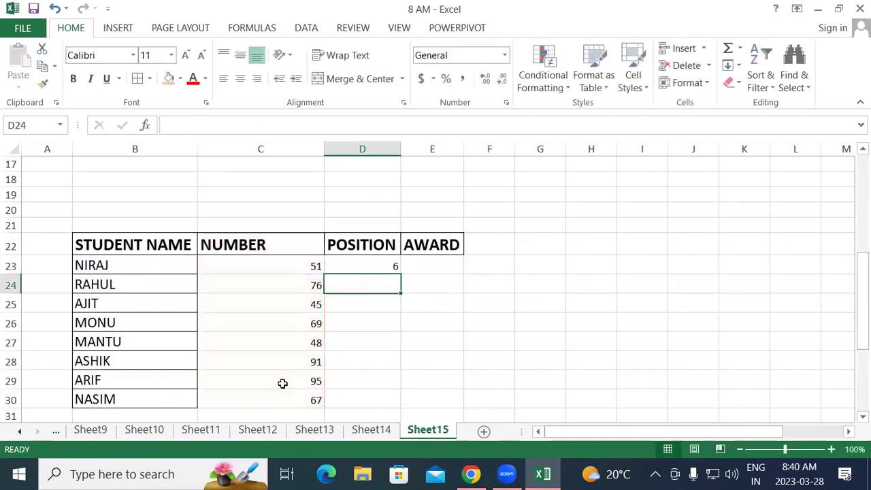
# - Fill the D23 rank formula down through D30 and increase the font size of C23:D30 to 14
pyautogui.click(393, 266)
pyautogui.doubleClick(402, 274)
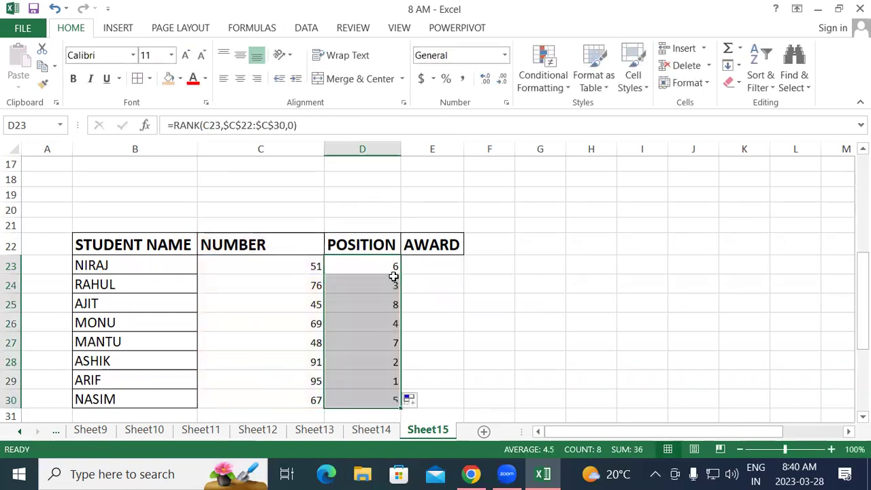
pyautogui.click(249, 270)
pyautogui.moveTo(281, 299); pyautogui.dragTo(346, 380)
pyautogui.click(185, 55)
pyautogui.click(185, 54)
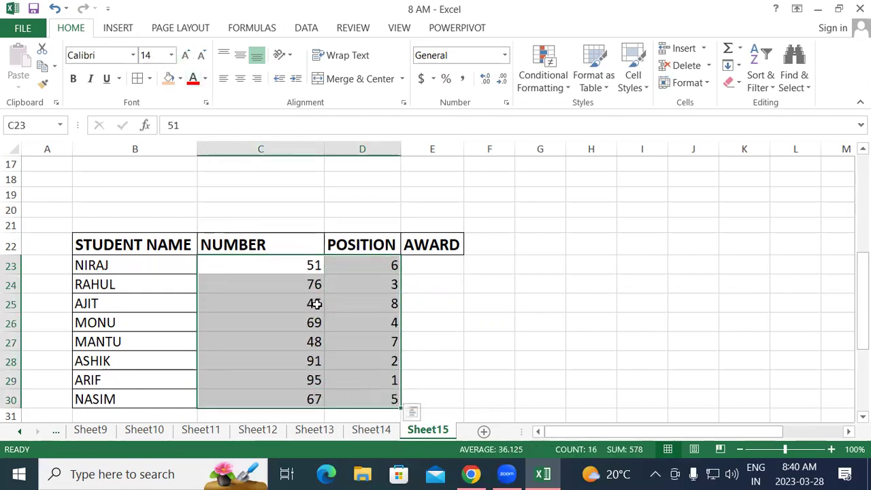
pyautogui.click(440, 378)
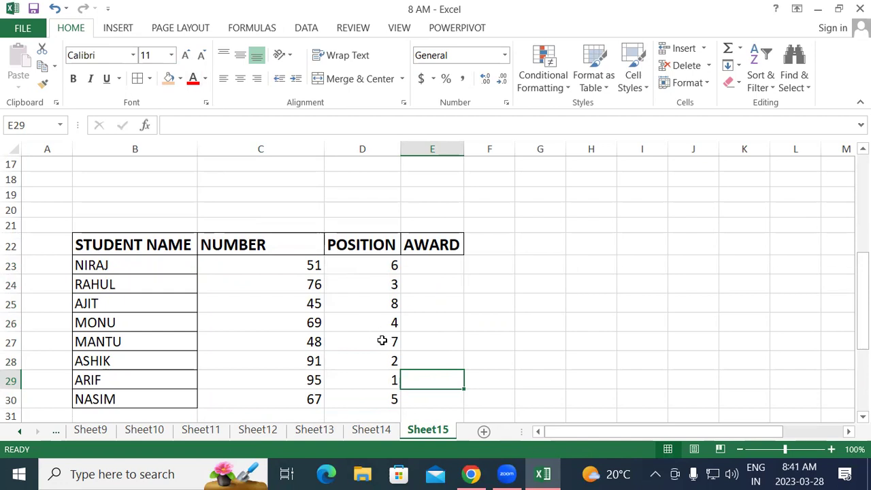
pyautogui.scroll(3, 383, 341)
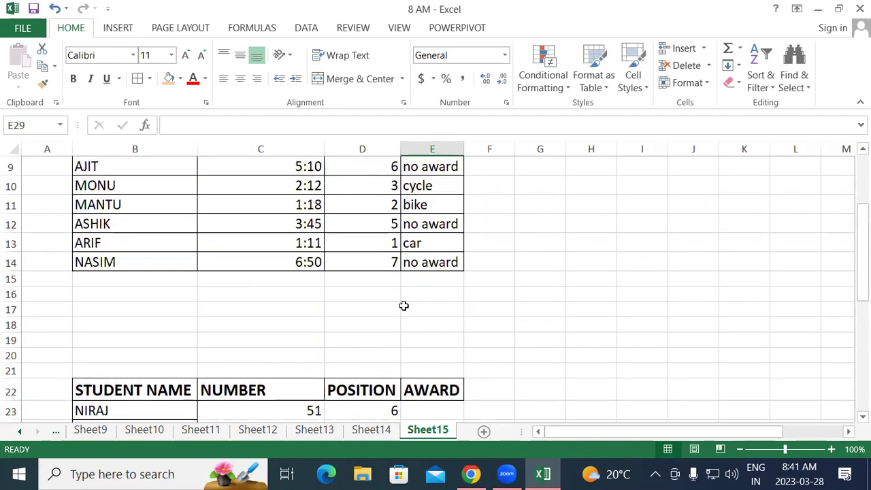
pyautogui.scroll(-3, 404, 306)
pyautogui.click(134, 385)
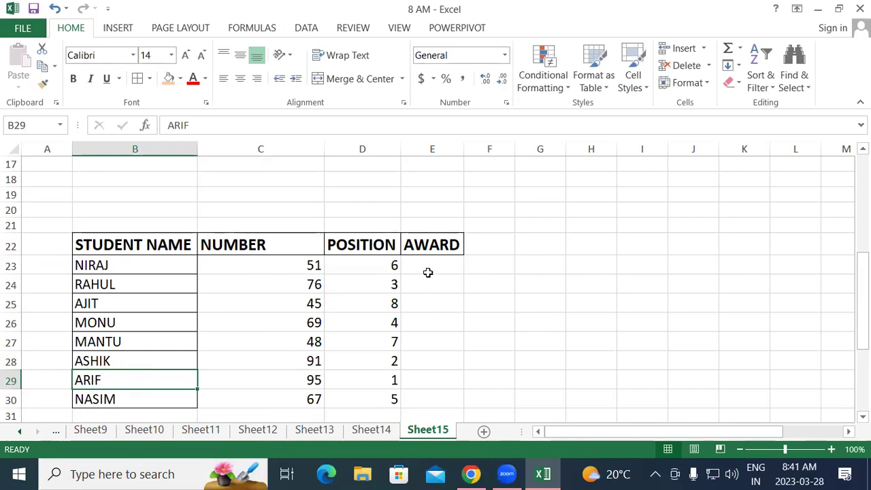
# - Apply borders to all cells in C23:E30 of the second table
pyautogui.moveTo(231, 269); pyautogui.dragTo(431, 407)
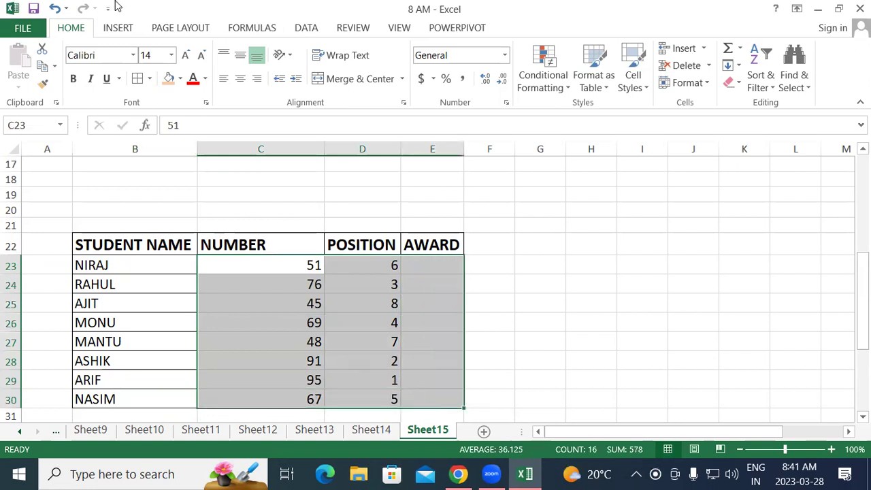
pyautogui.click(432, 263)
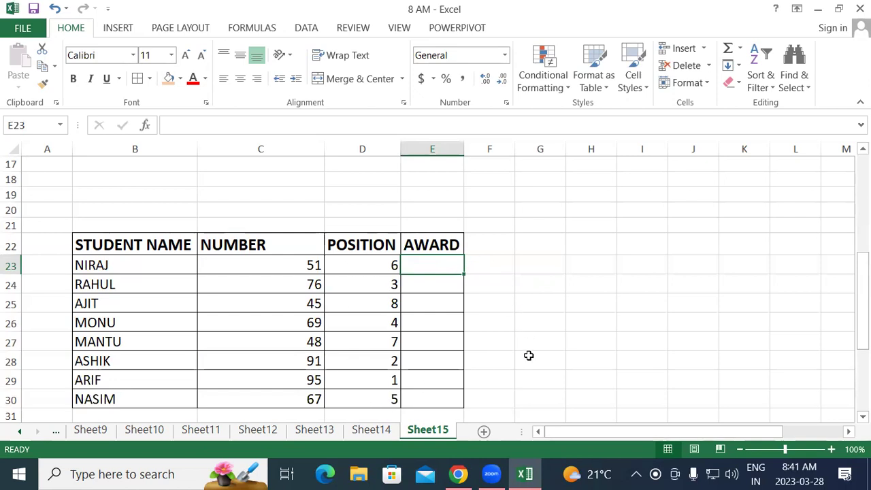
pyautogui.scroll(5, 528, 356)
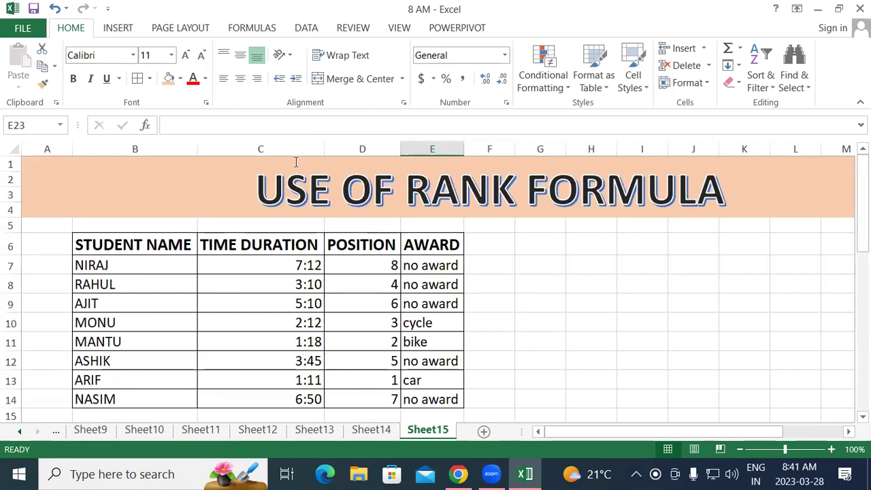